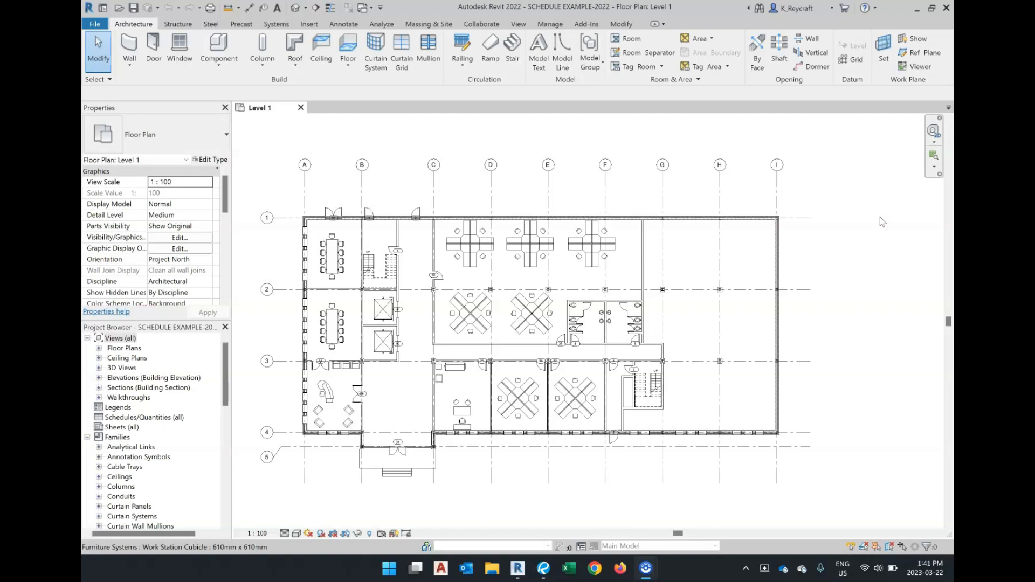
Create a new architectural schedule for the Doors category, named DOOR SCHEDULE, as building components in the New Construction phase
left_click(591, 55)
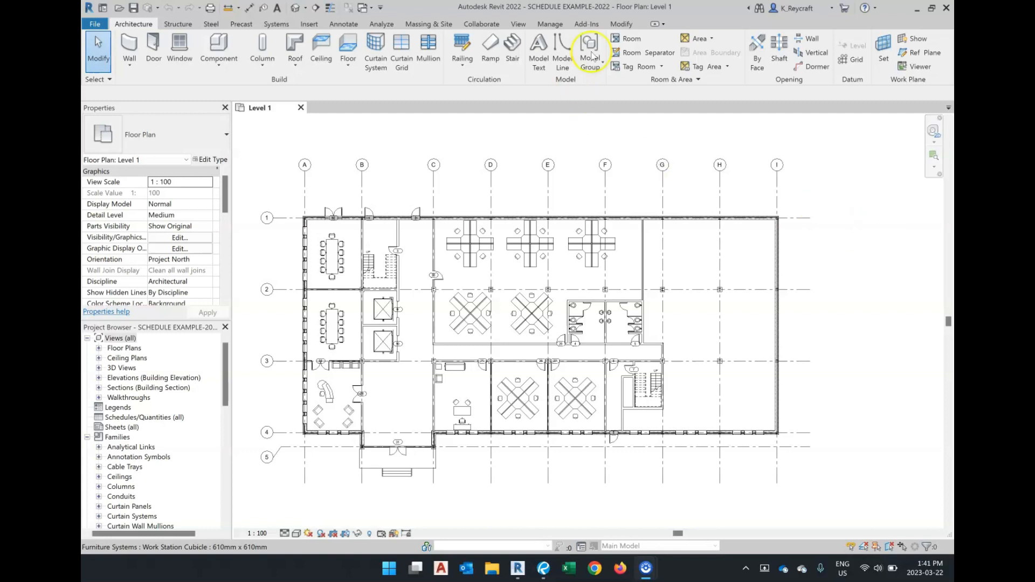
left_click(516, 23)
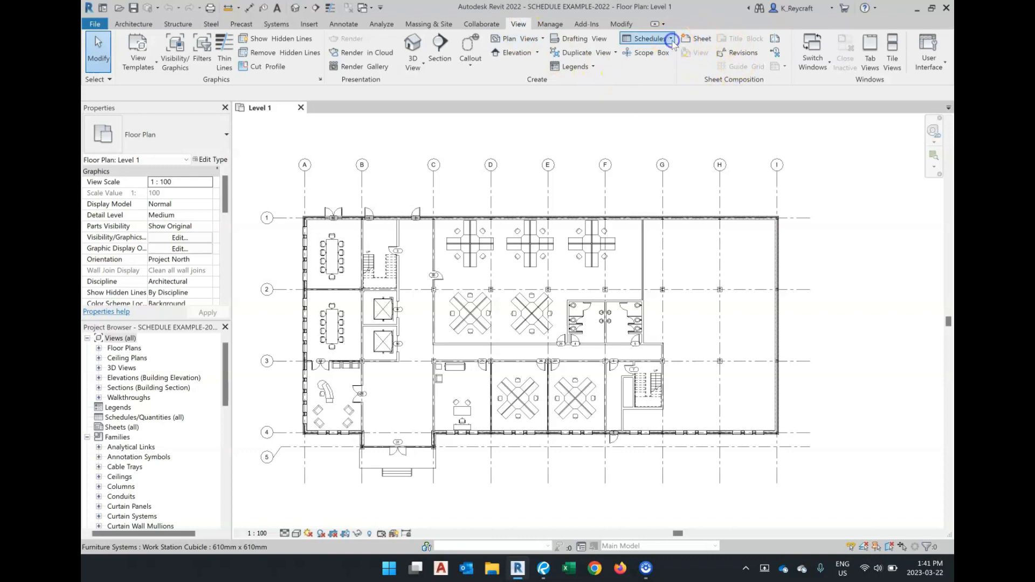
left_click(649, 38)
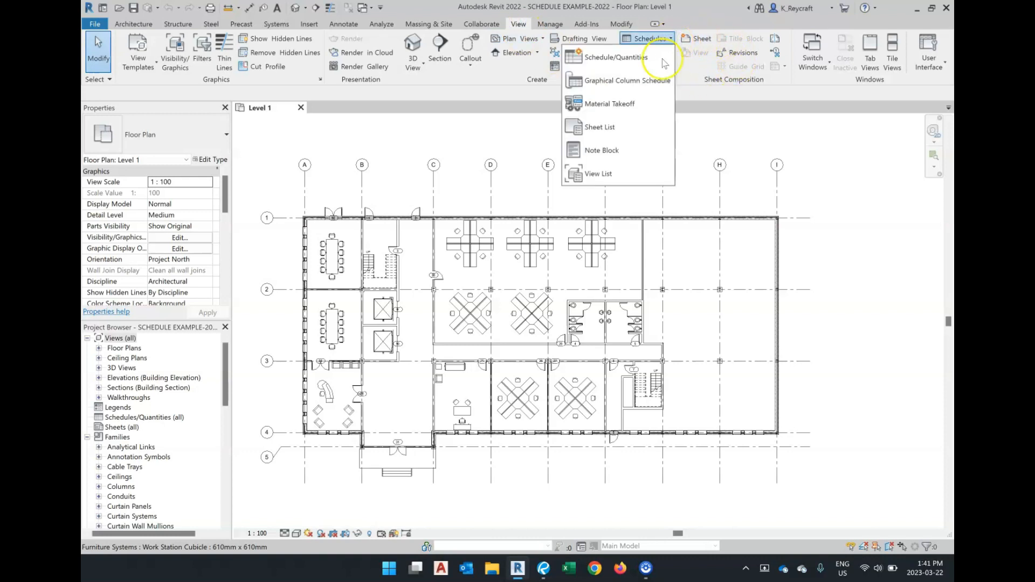
left_click(634, 65)
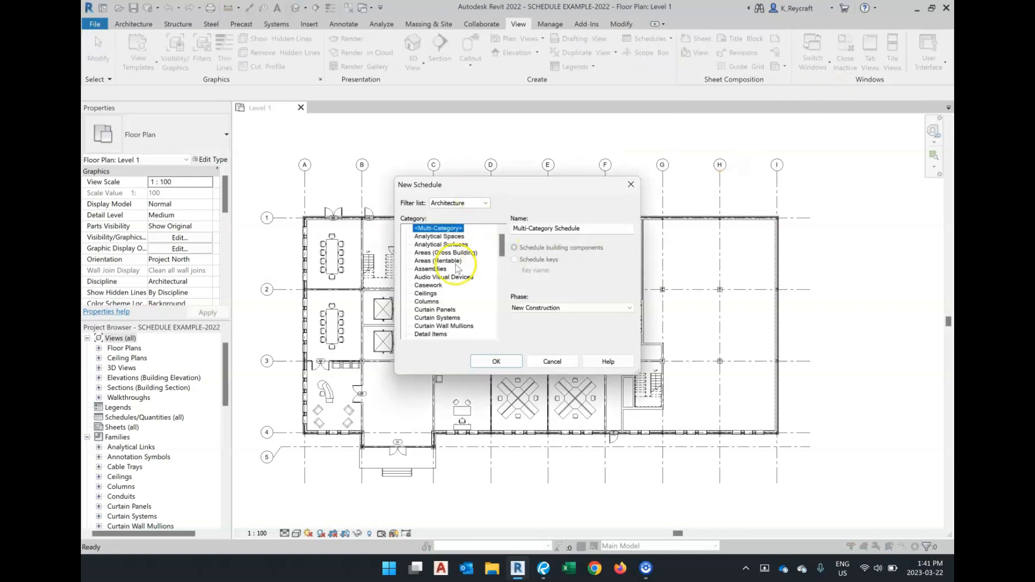
left_click(486, 203)
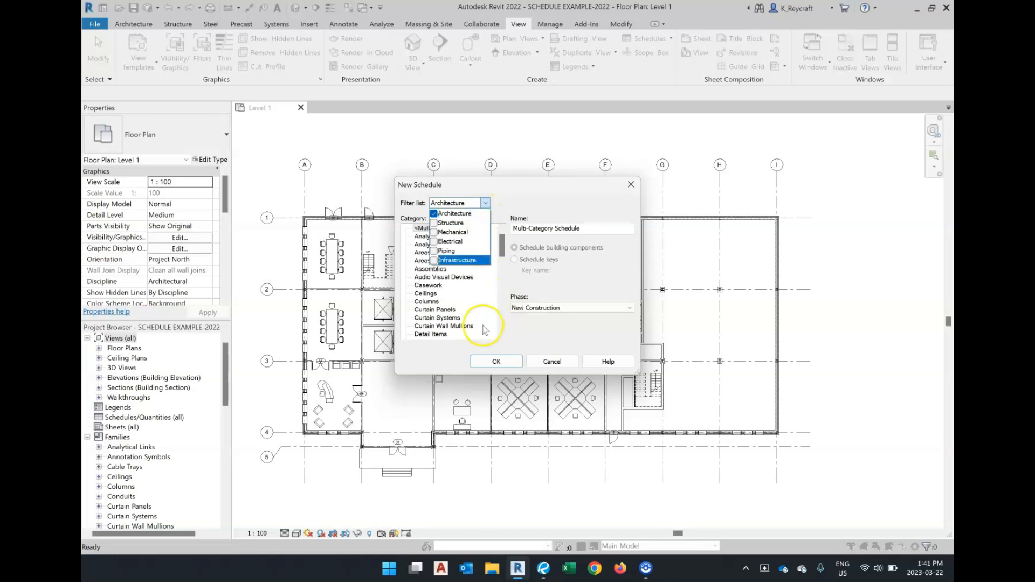
left_click(491, 336)
scroll(439, 329, "down", 1)
scroll(441, 329, "down", 1)
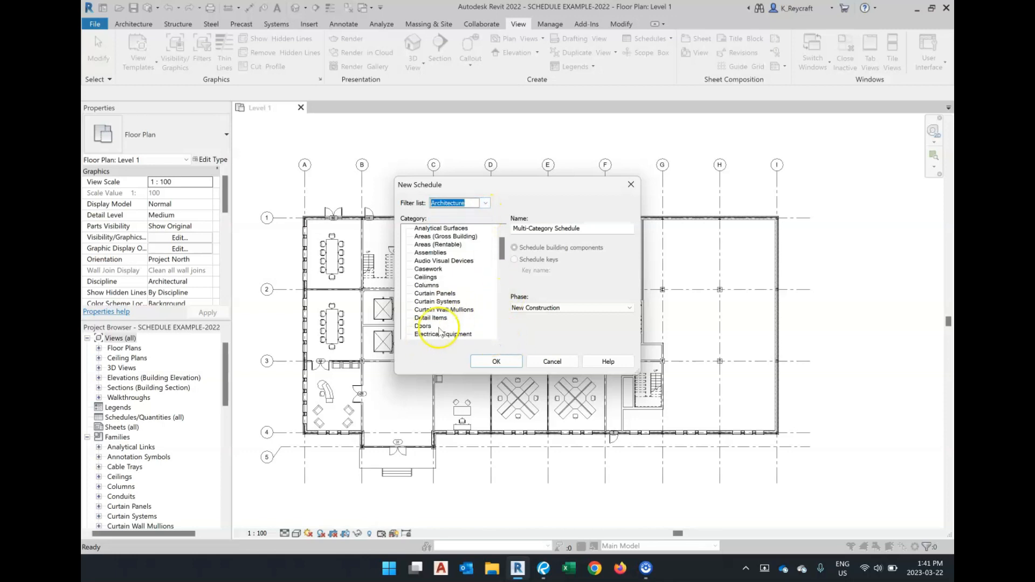
left_click(426, 326)
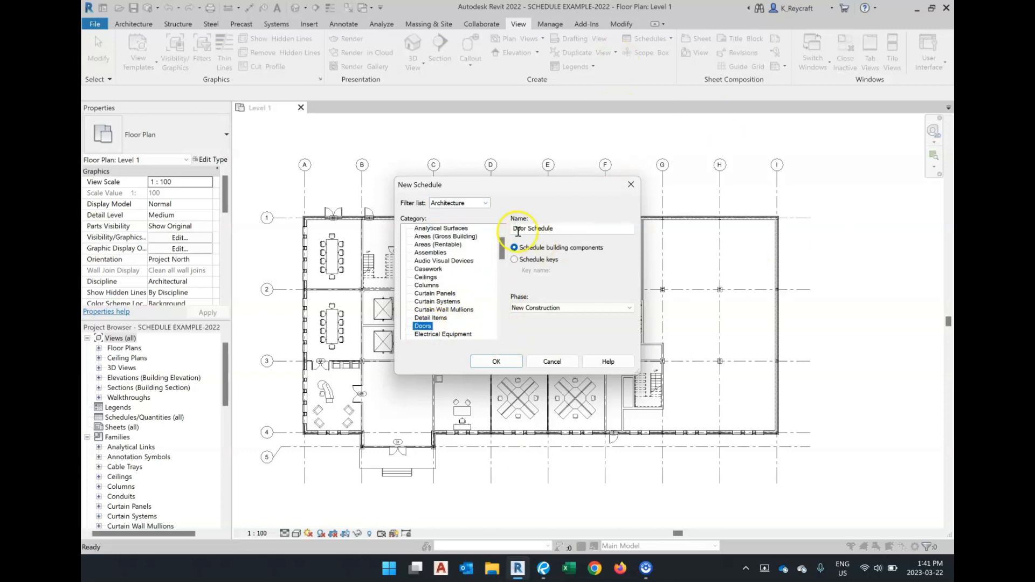
left_click_drag(592, 228, 459, 231)
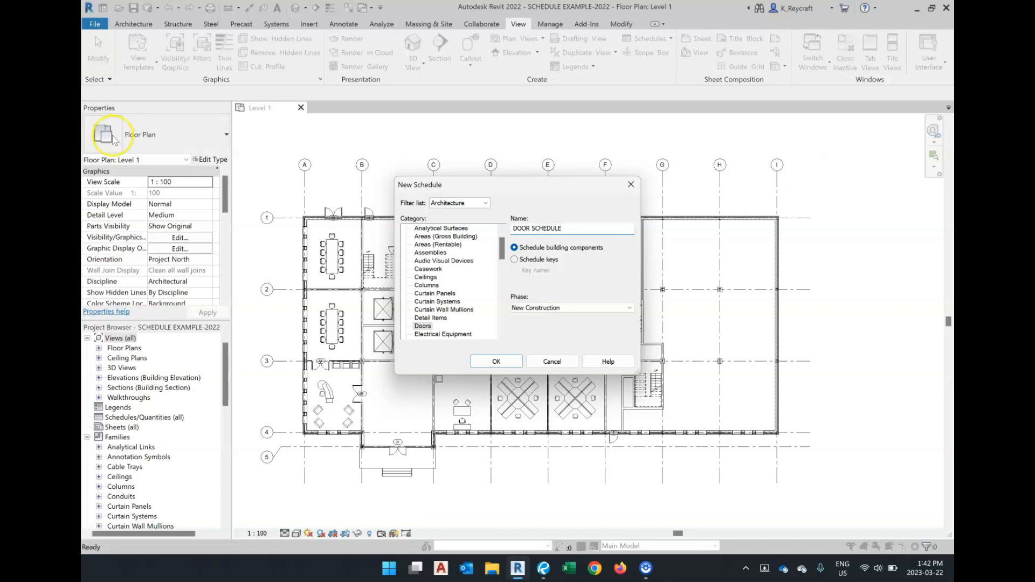
left_click(495, 366)
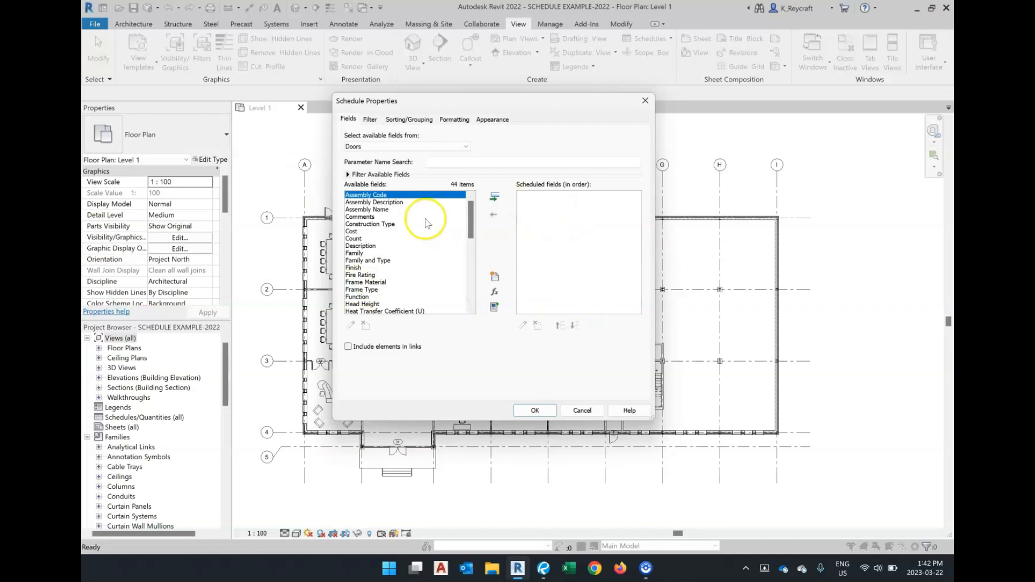
Add the Type Mark and Type fields, in that order, to the door schedule
scroll(390, 237, "down", 1)
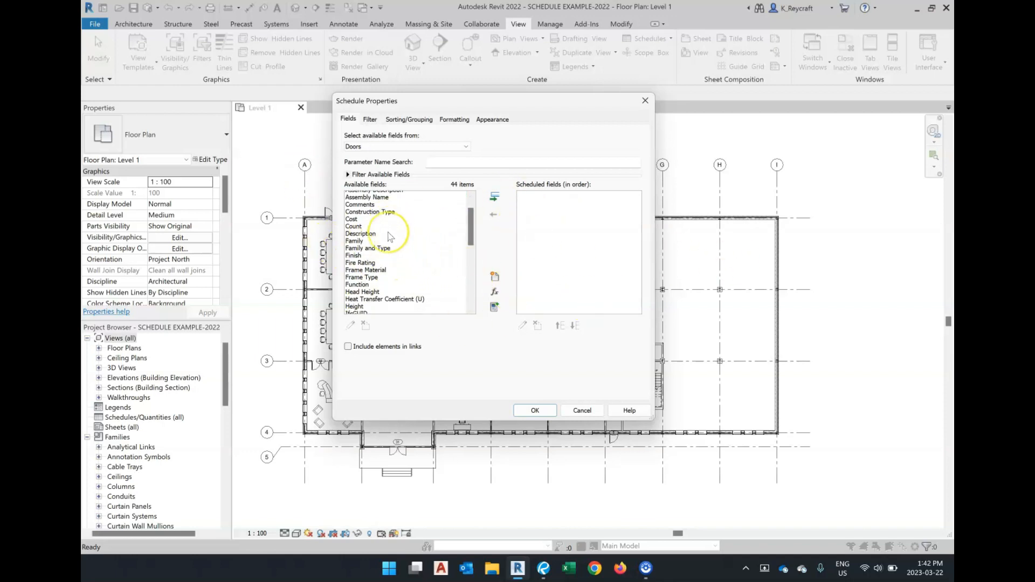
scroll(390, 237, "down", 5)
scroll(372, 277, "down", 3)
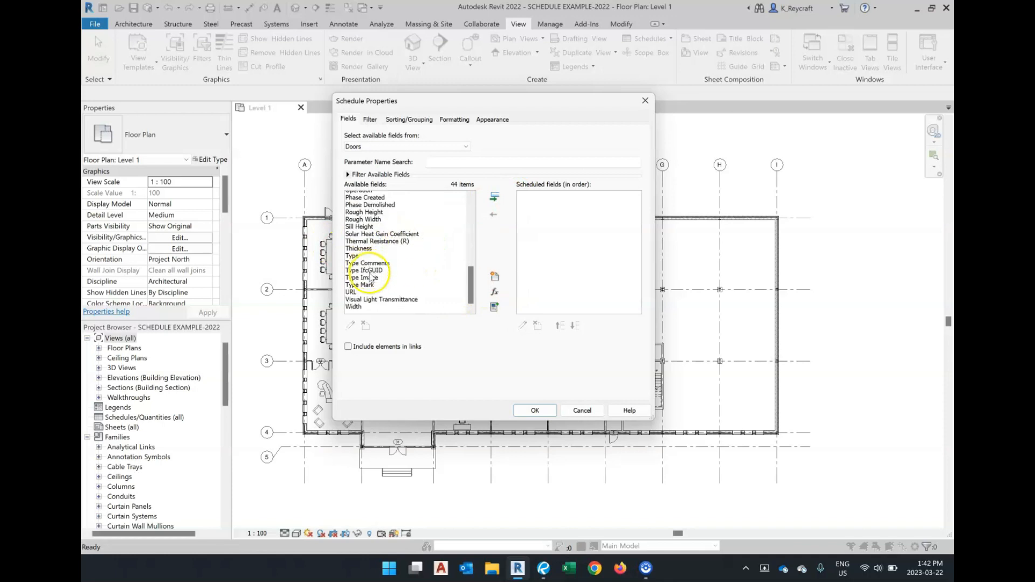
scroll(391, 242, "up", 1)
scroll(391, 241, "down", 1)
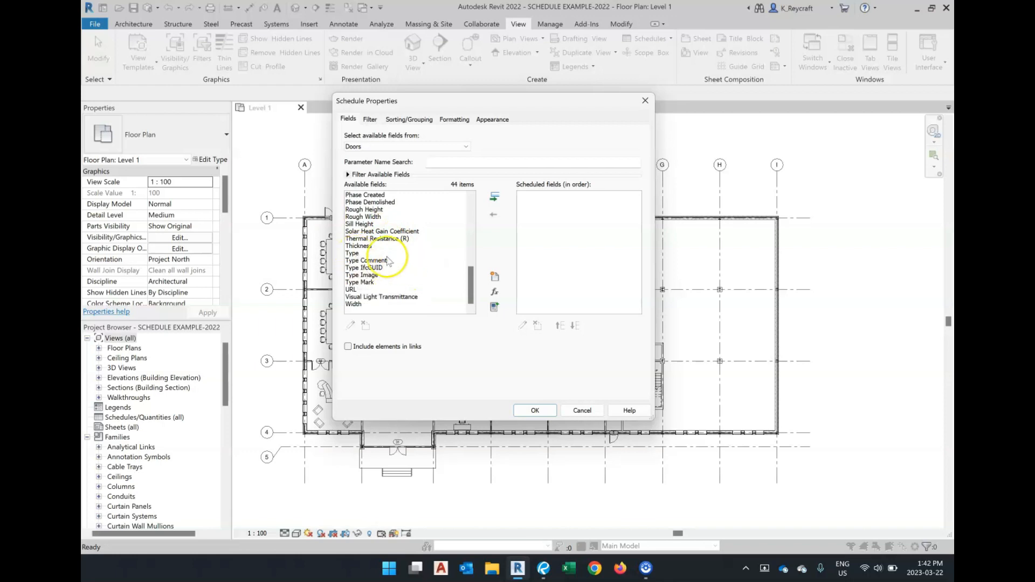
left_click(360, 282)
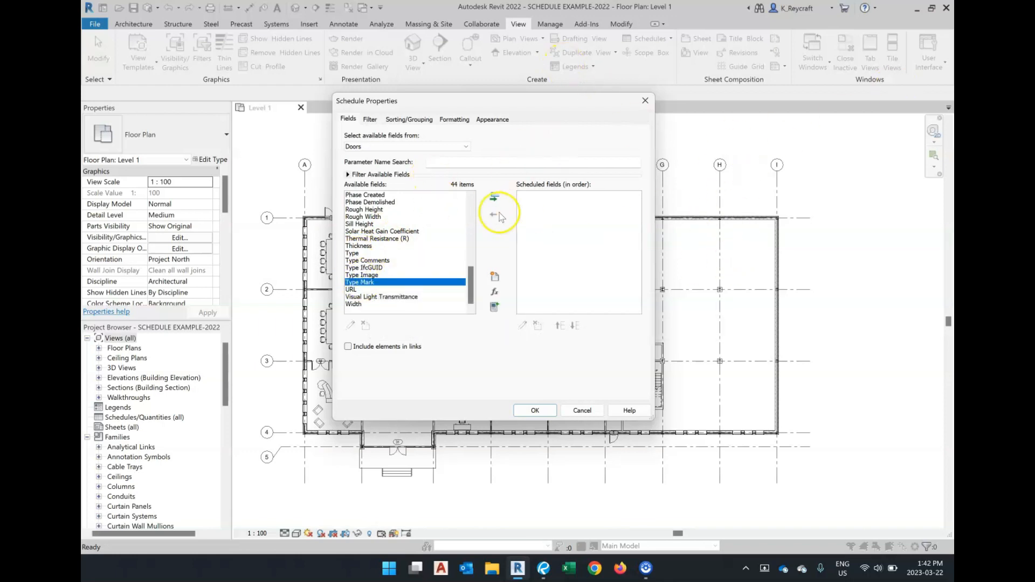
left_click(494, 197)
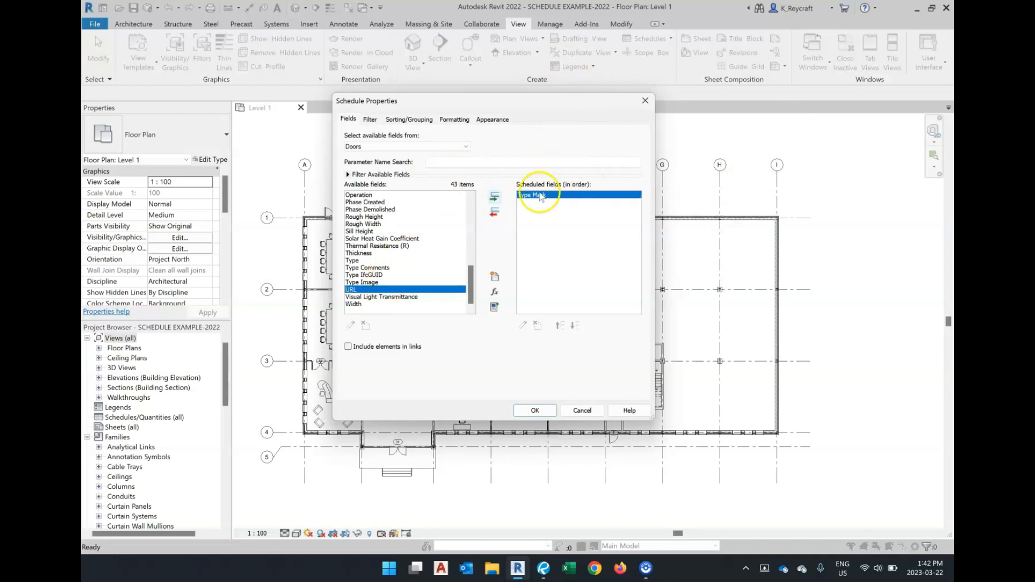
left_click(351, 261)
left_click(493, 198)
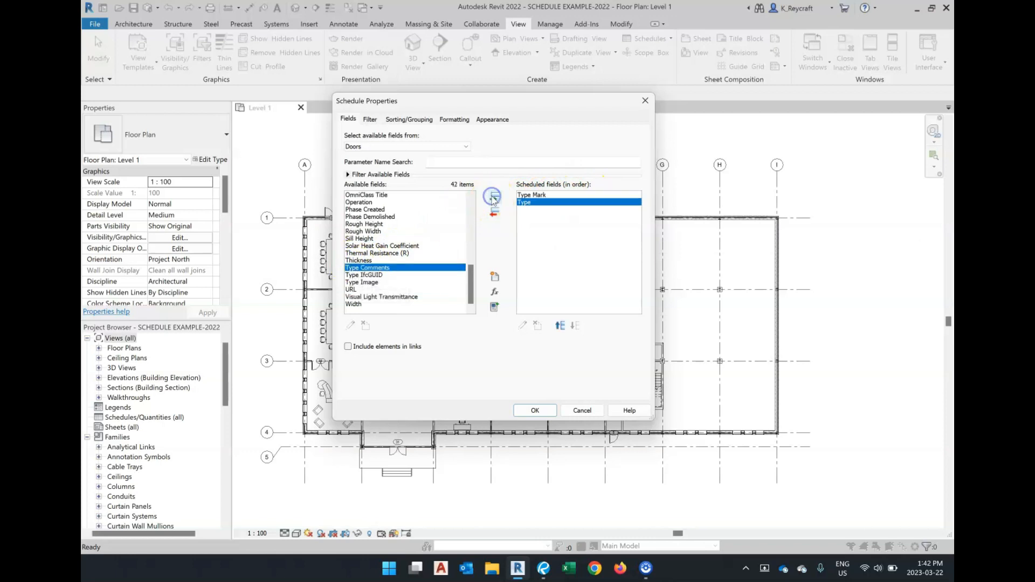
Add the Width and Height fields after Type and generate the door schedule
scroll(377, 254, "up", 2)
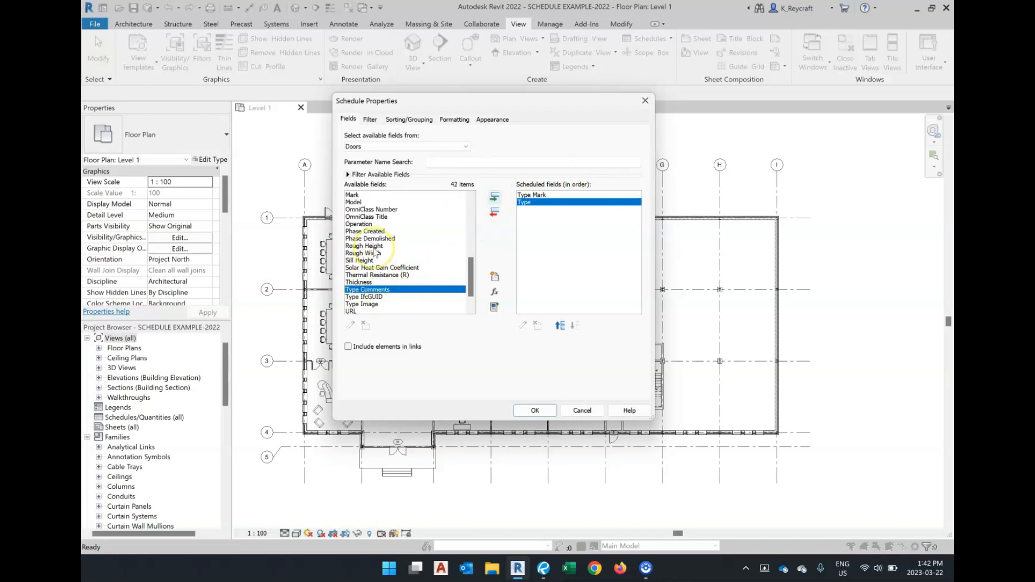
scroll(376, 251, "up", 2)
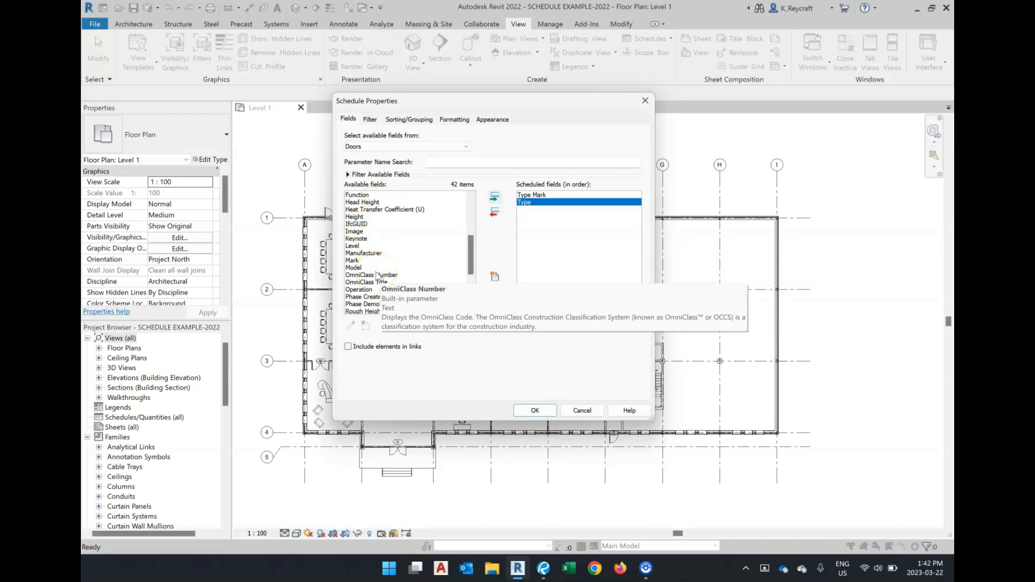
scroll(377, 276, "up", 1)
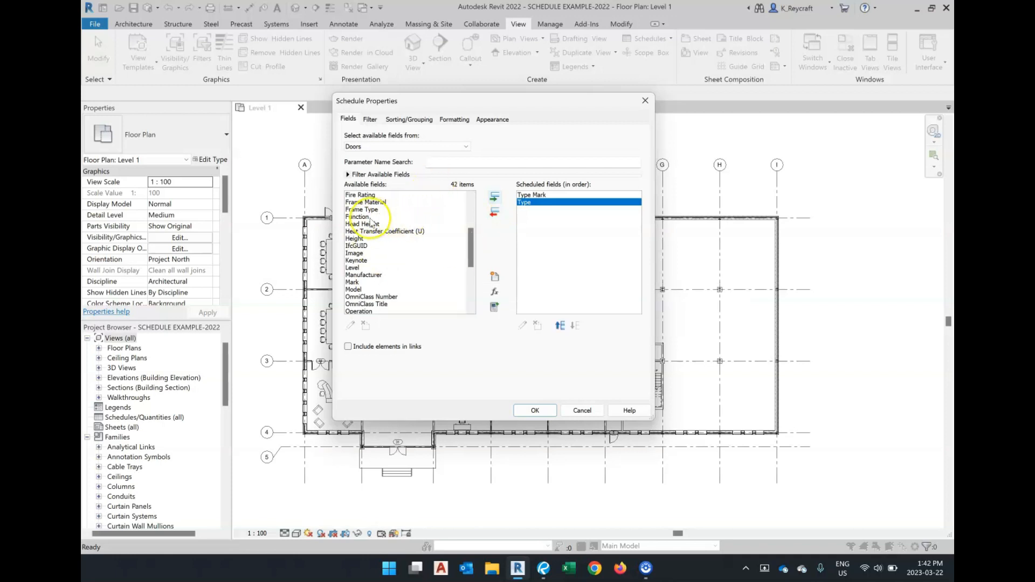
scroll(391, 239, "down", 5)
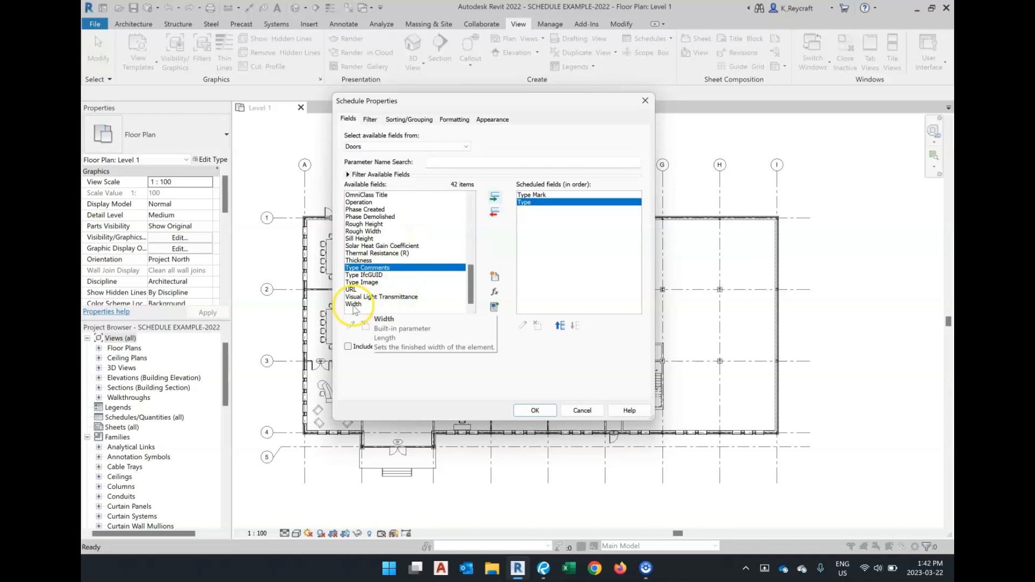
left_click(356, 304)
left_click(495, 197)
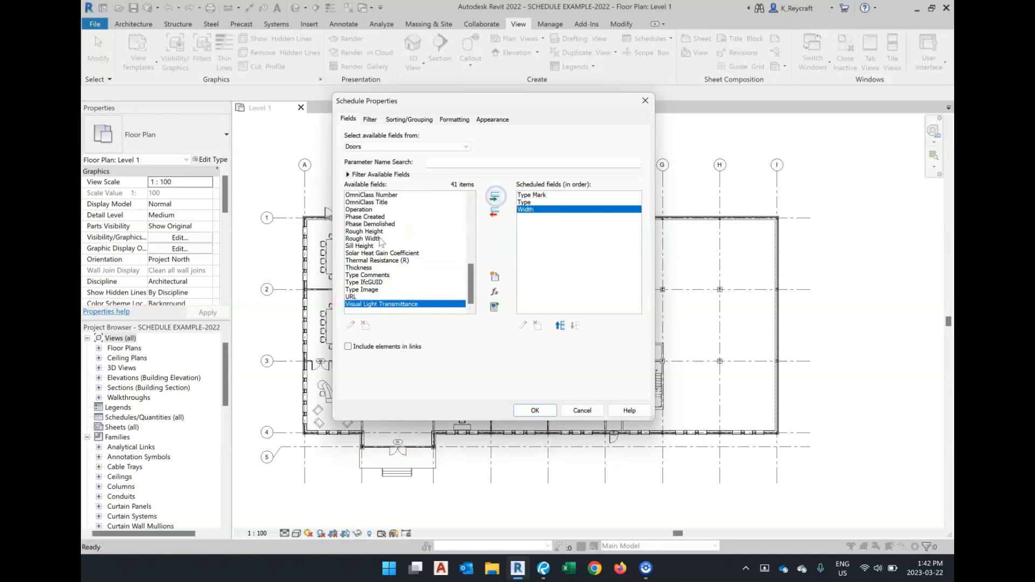
scroll(366, 259, "up", 4)
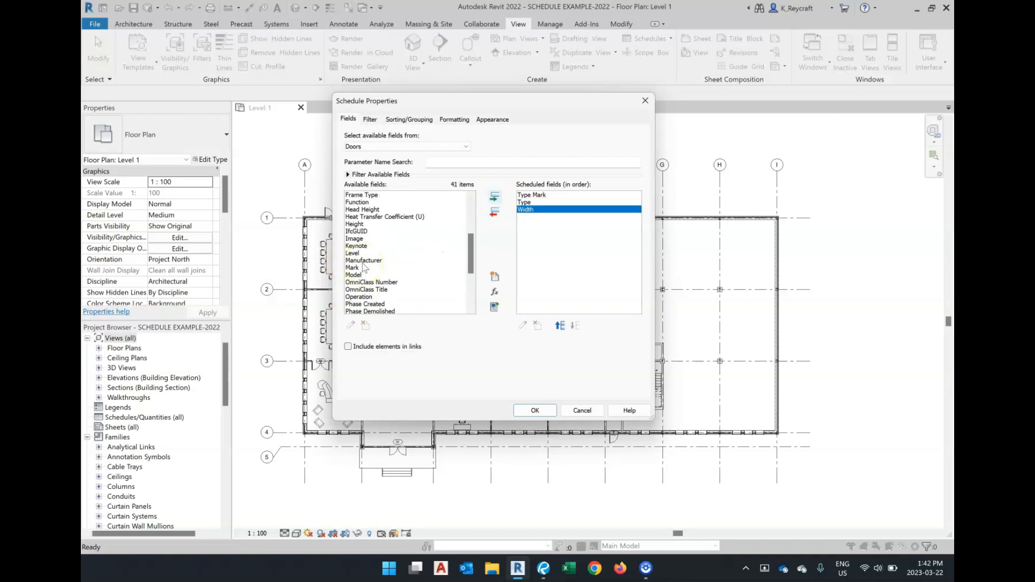
left_click(356, 224)
left_click(495, 196)
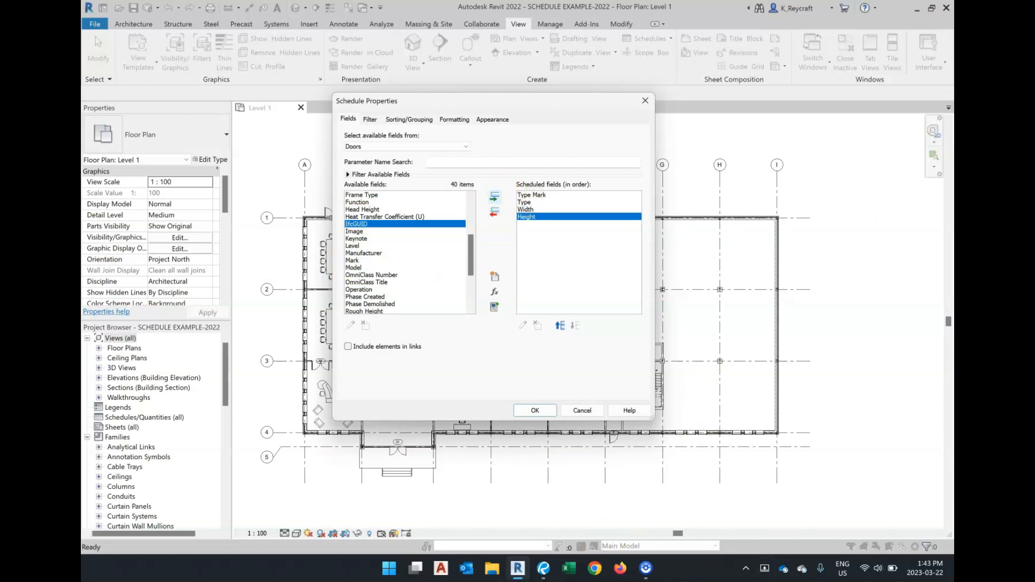
left_click(535, 410)
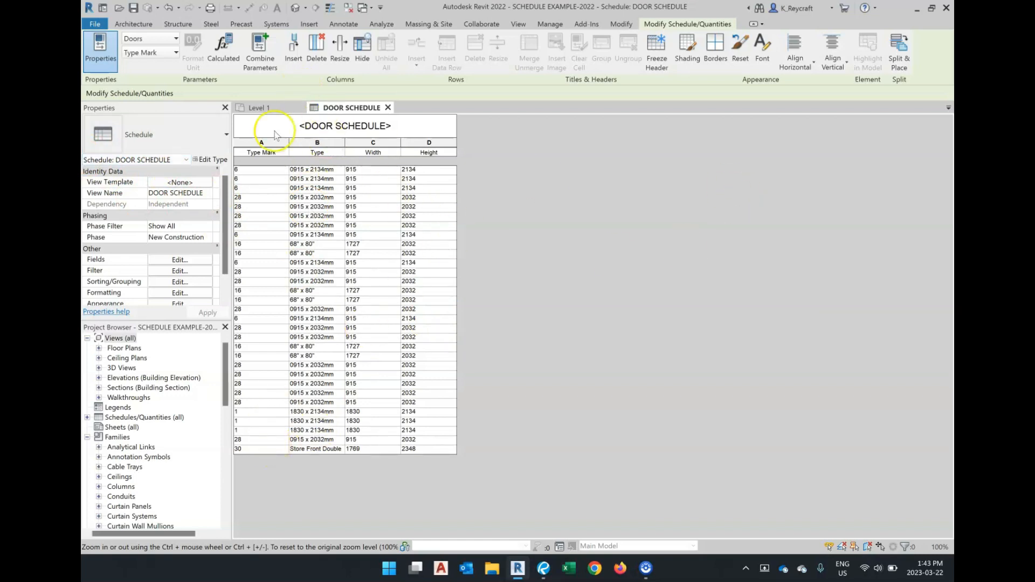
Close the DOOR SCHEDULE view and delete that schedule from the project
left_click(388, 108)
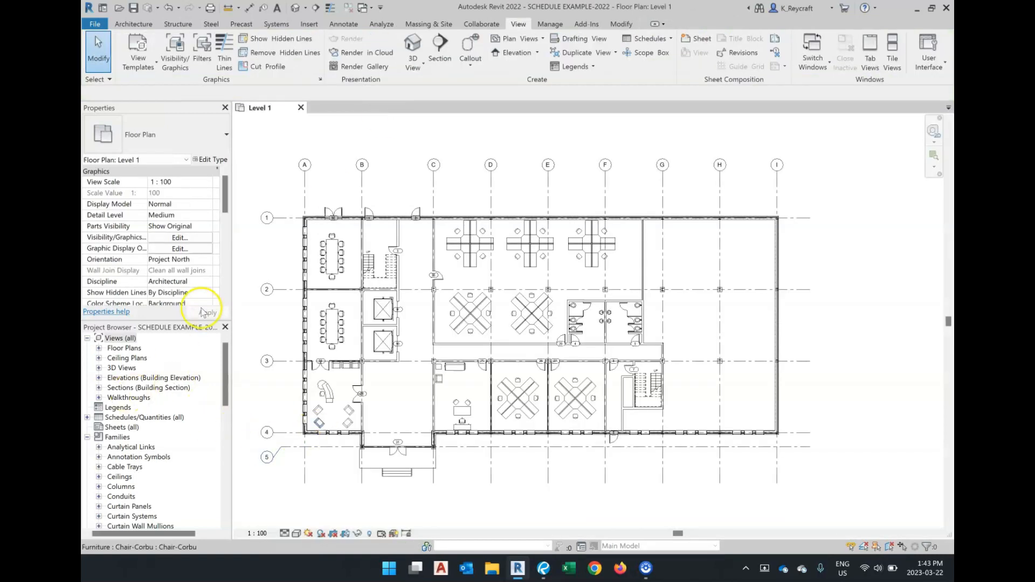
left_click(87, 417)
left_click(129, 427)
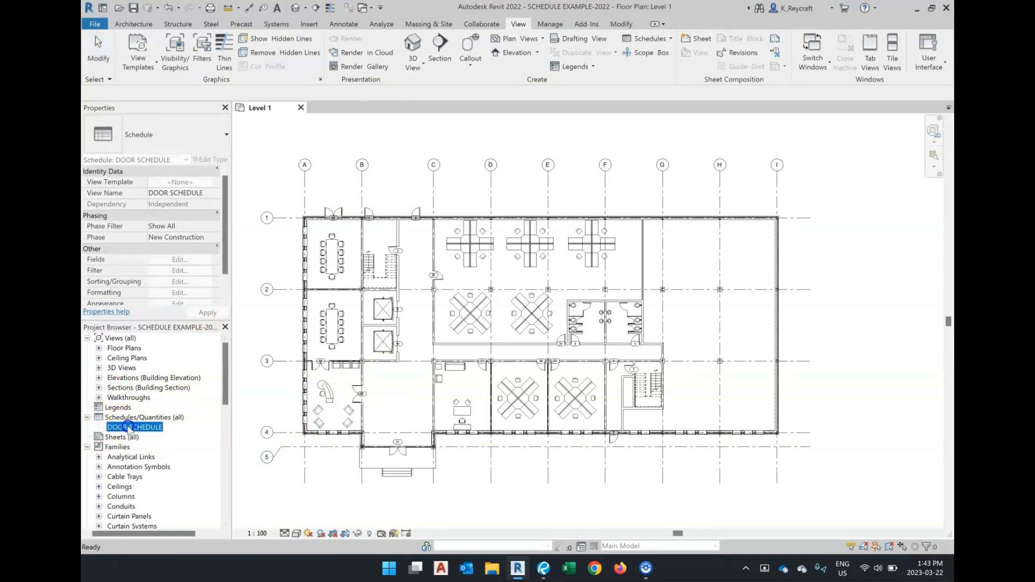
right_click(129, 427)
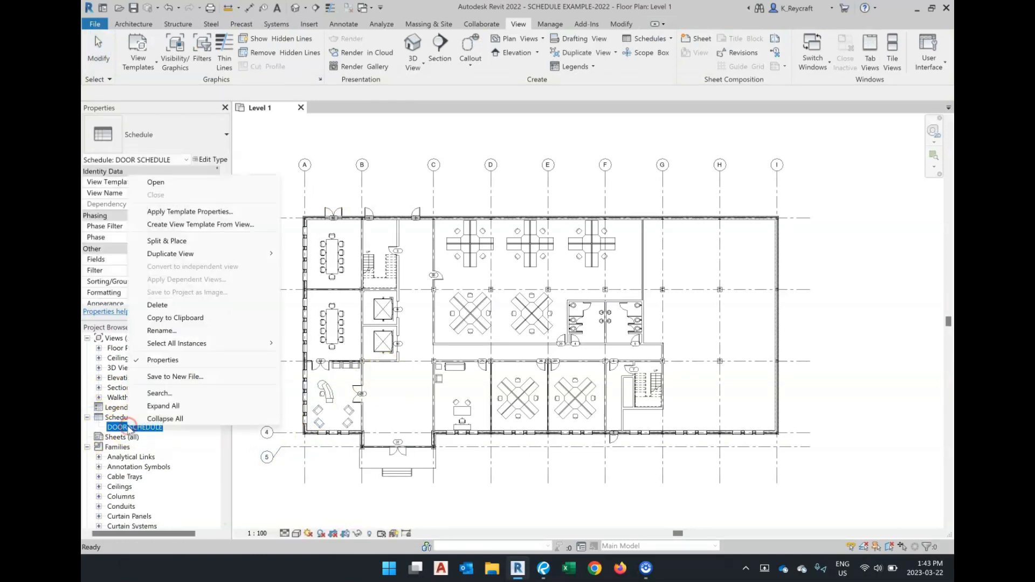
left_click(158, 305)
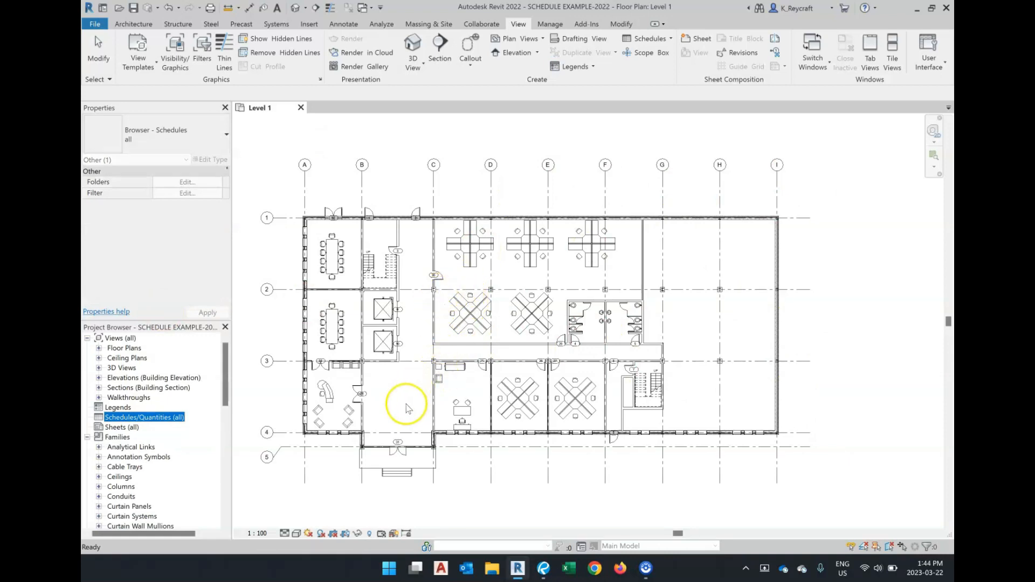
scroll(438, 371, "up", 3)
scroll(466, 345, "down", 3)
left_click(441, 307)
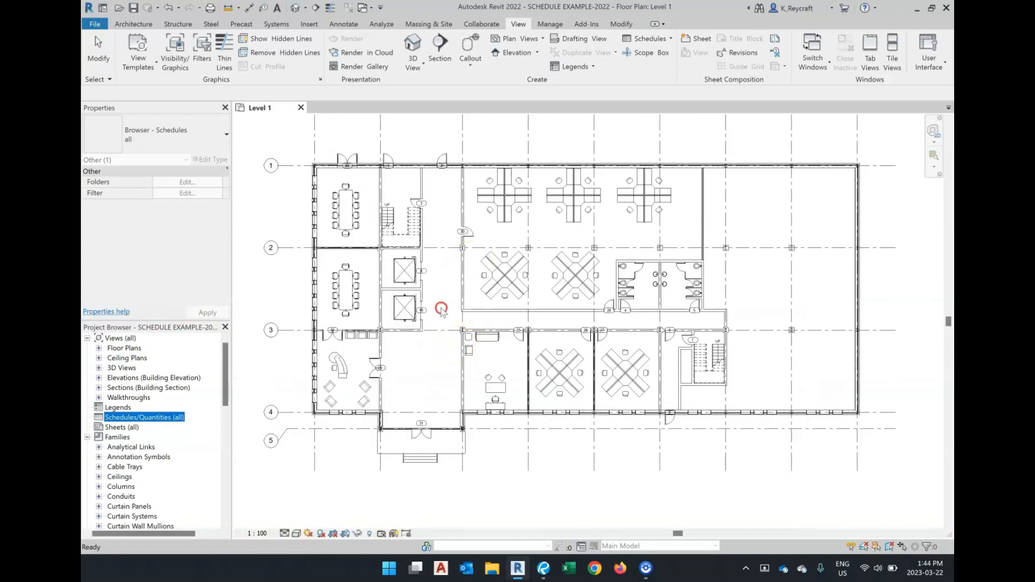
middle_click(441, 311)
middle_click(441, 311)
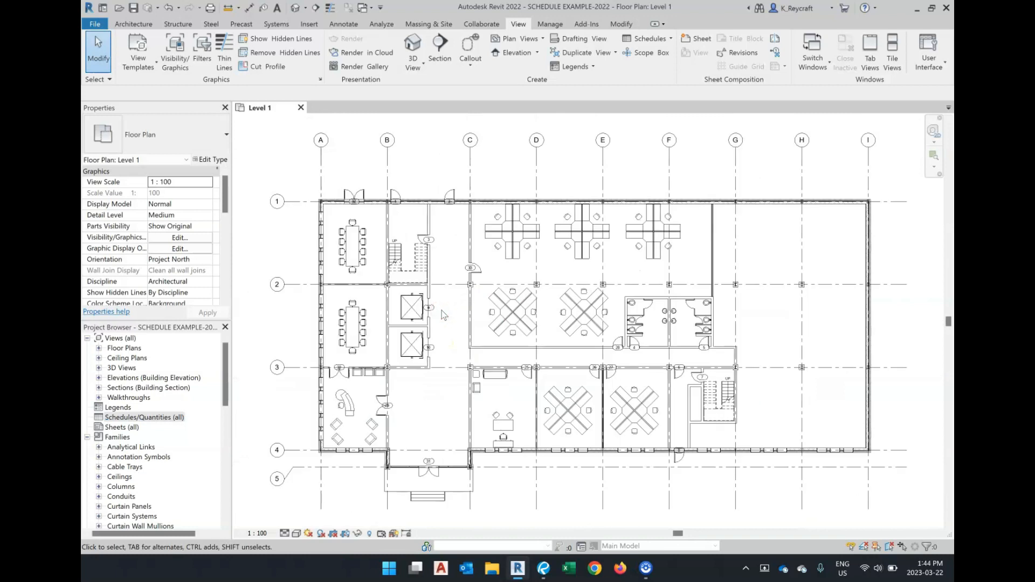
Create a new architectural Multi-Category Schedule in the New Construction phase
left_click(667, 40)
left_click(625, 59)
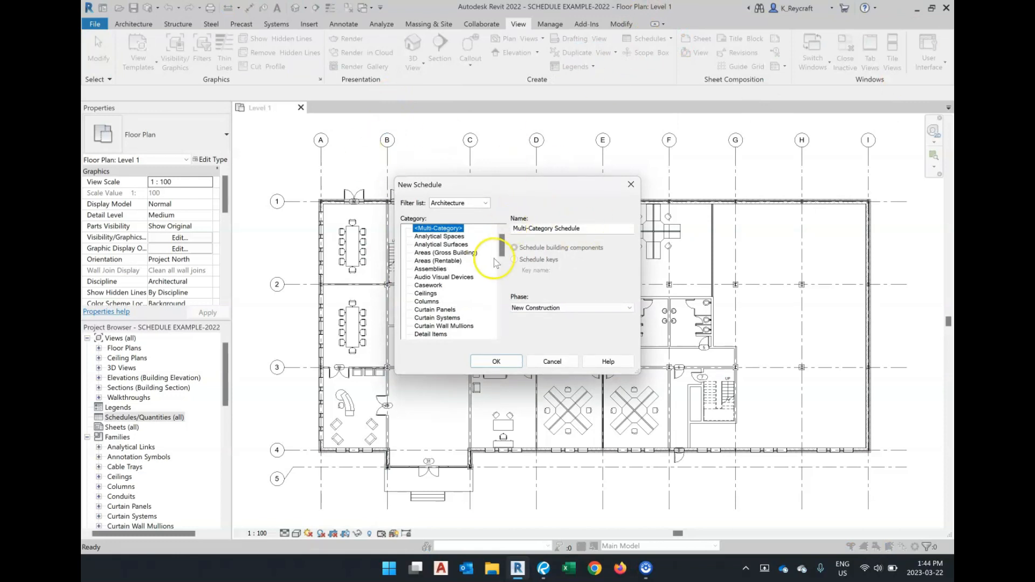
scroll(438, 272, "down", 3)
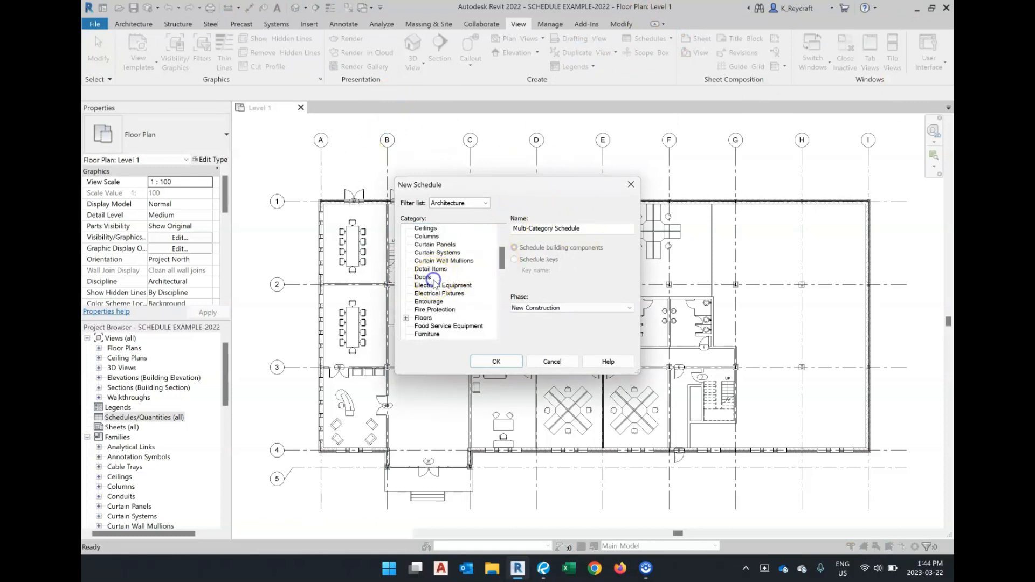
key("Return")
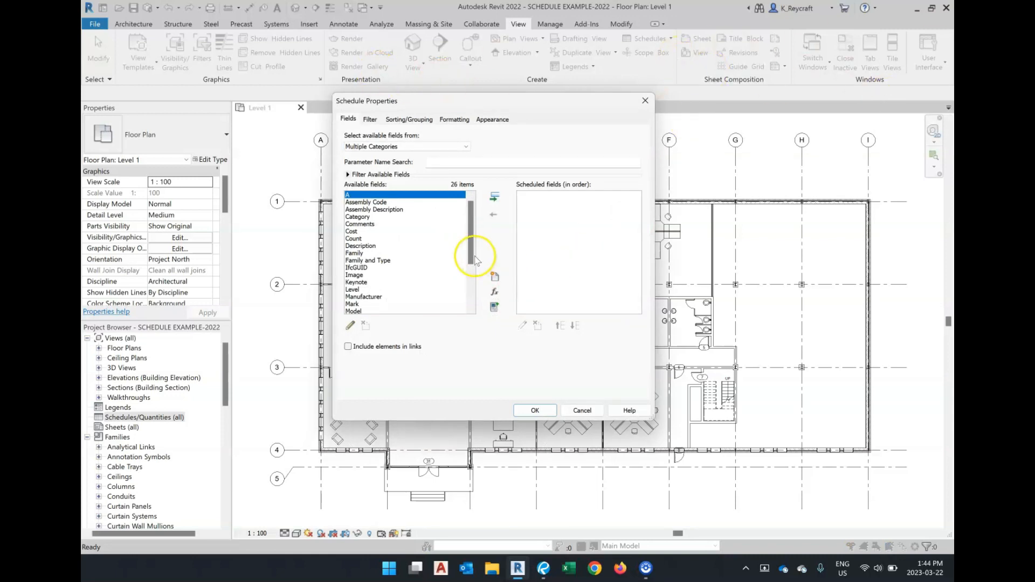
Review the available fields and field sources of the multi-category schedule and cancel its creation
left_click(399, 201)
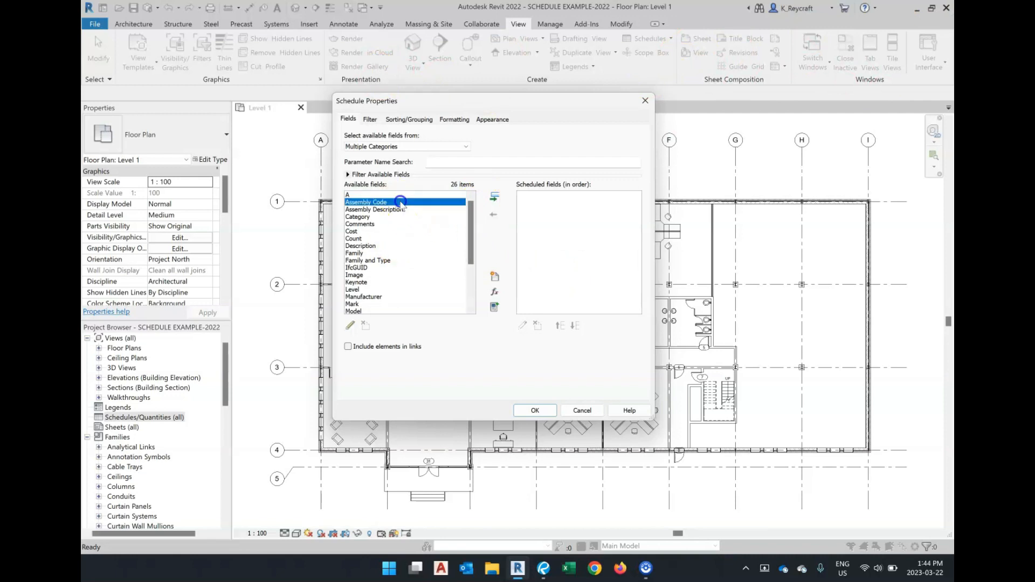
left_click(369, 194)
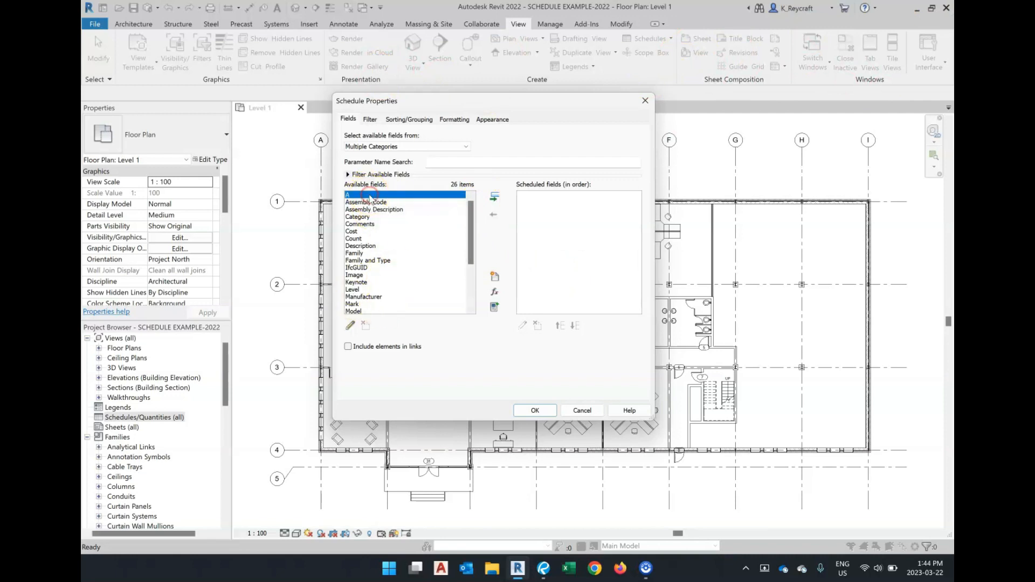
left_click(432, 146)
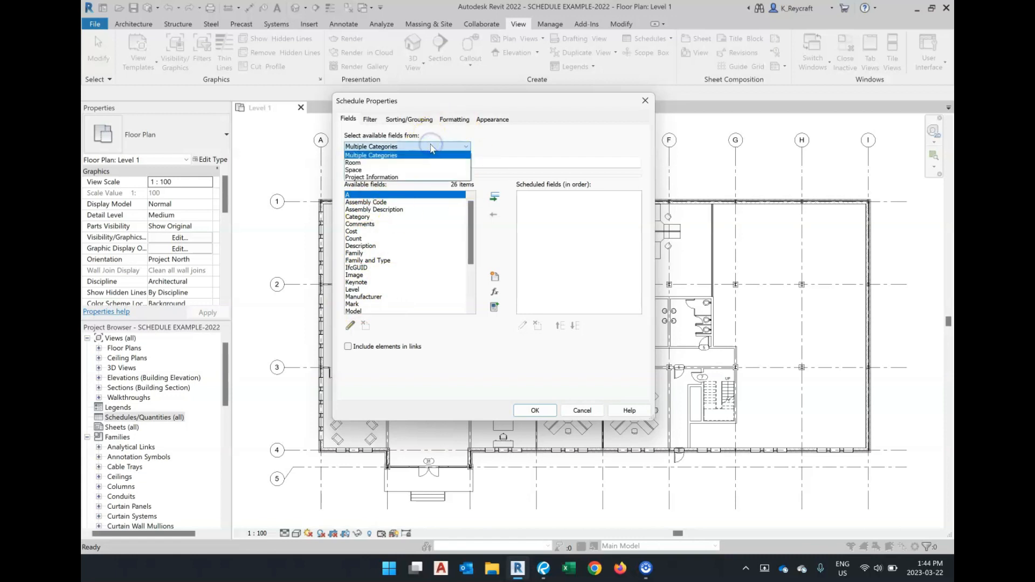
left_click(431, 147)
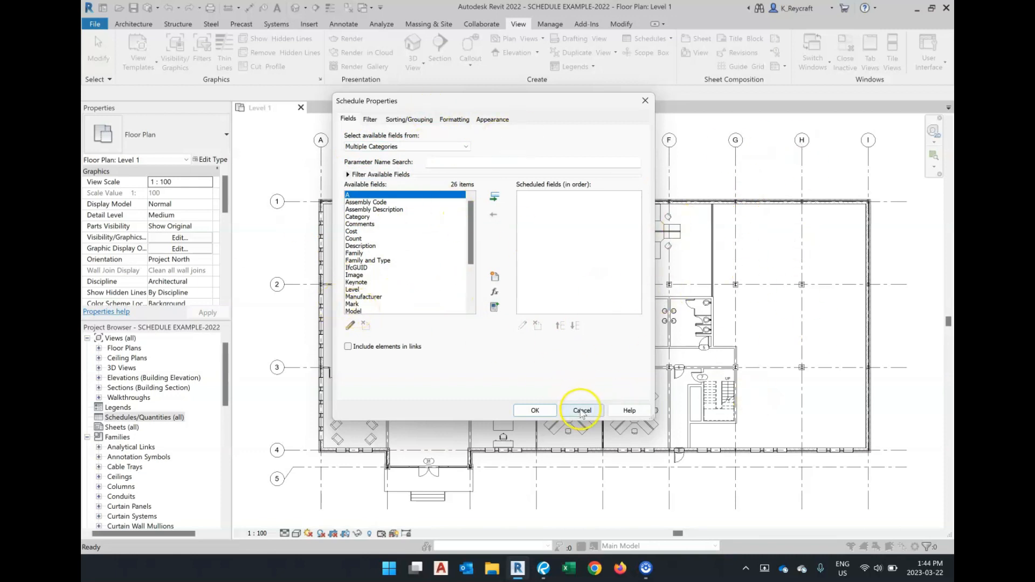
left_click(581, 411)
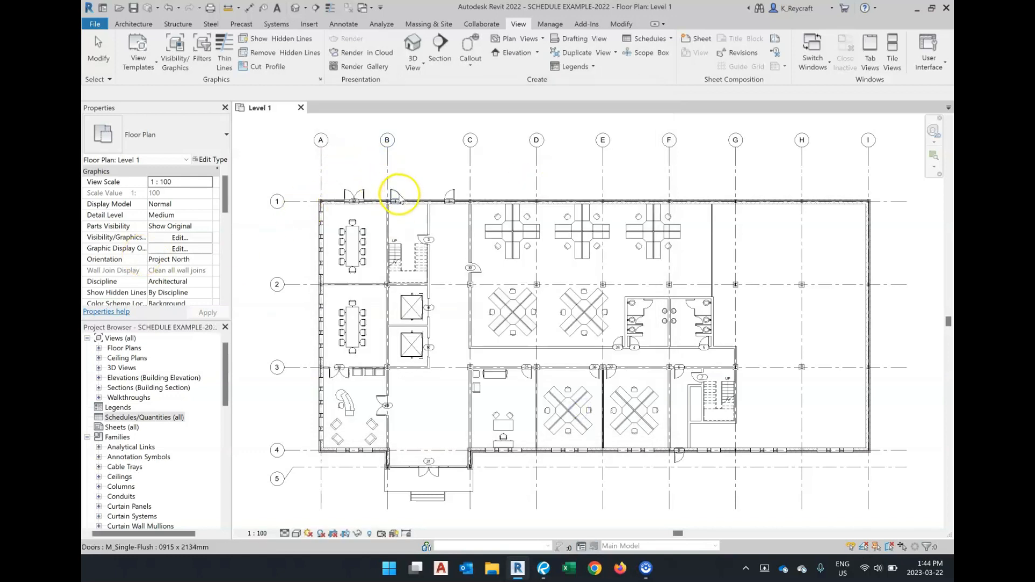
Inspect the Mark property of the exterior door beside grid B and the interior door on grid C
left_click(396, 193)
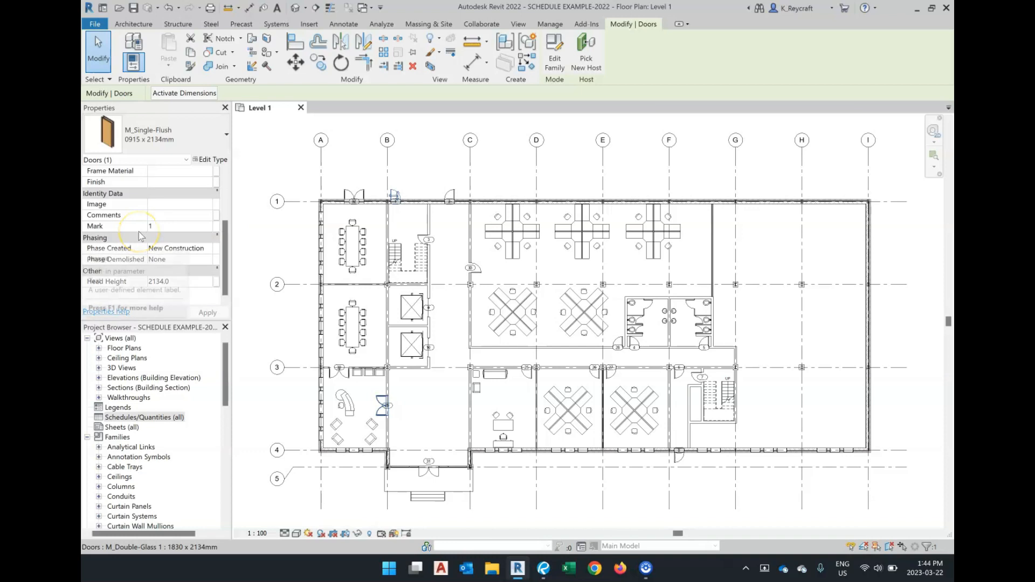
scroll(141, 235, "up", 3)
left_click(480, 271)
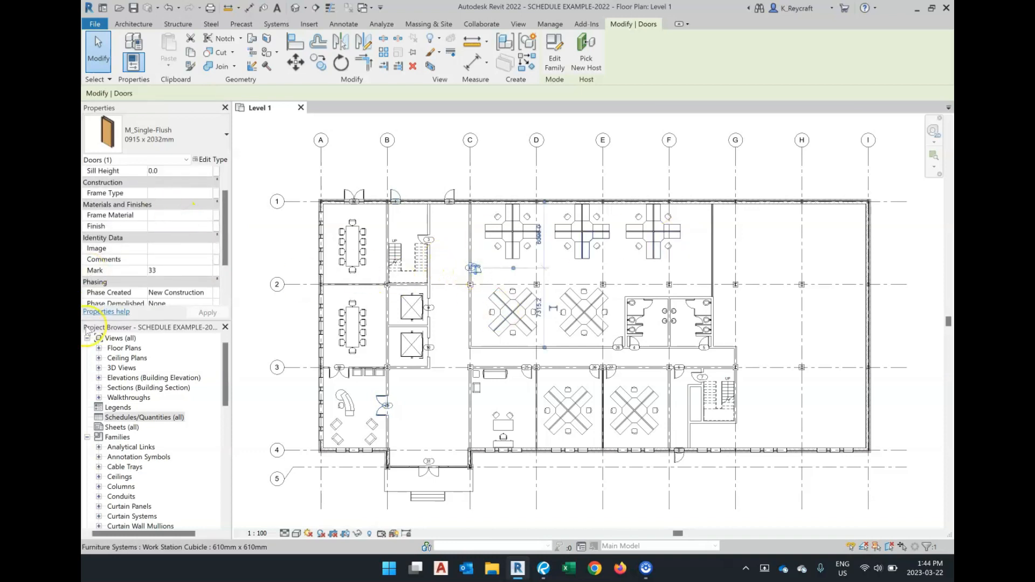
key("Escape")
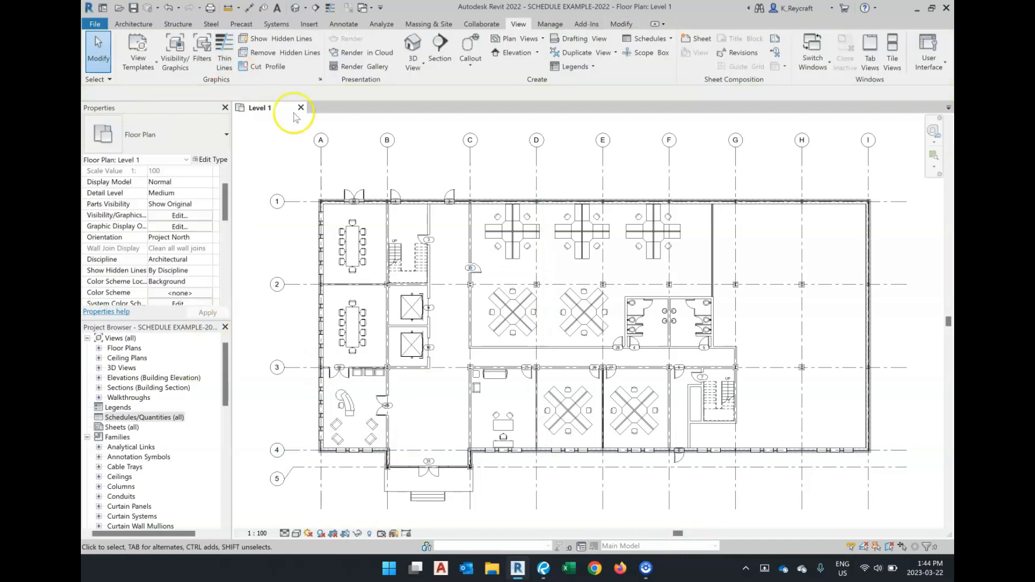
Create an architectural Doors schedule of building components named DOOR SCHEDULE in the New Construction phase
left_click(135, 24)
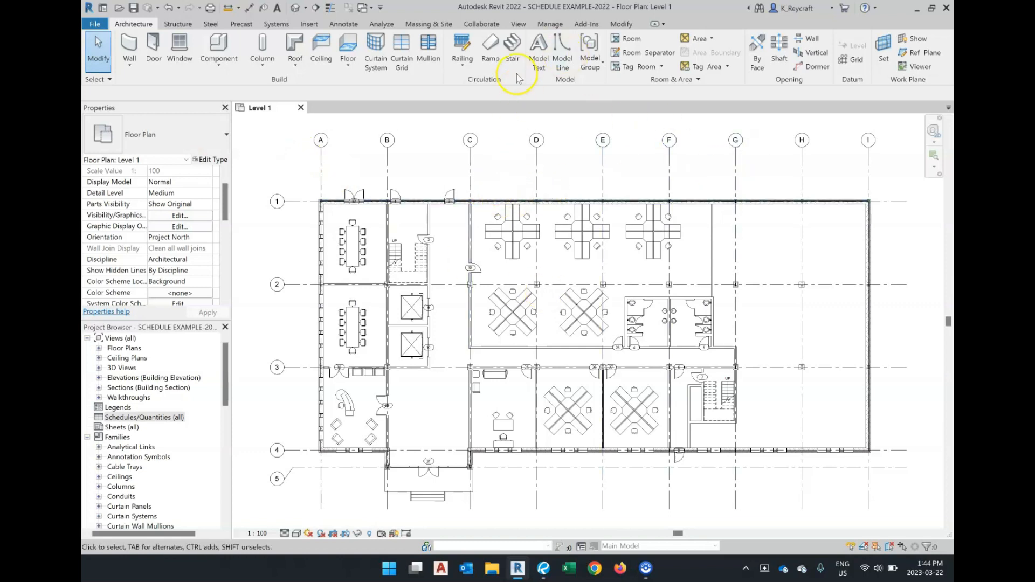
left_click(516, 24)
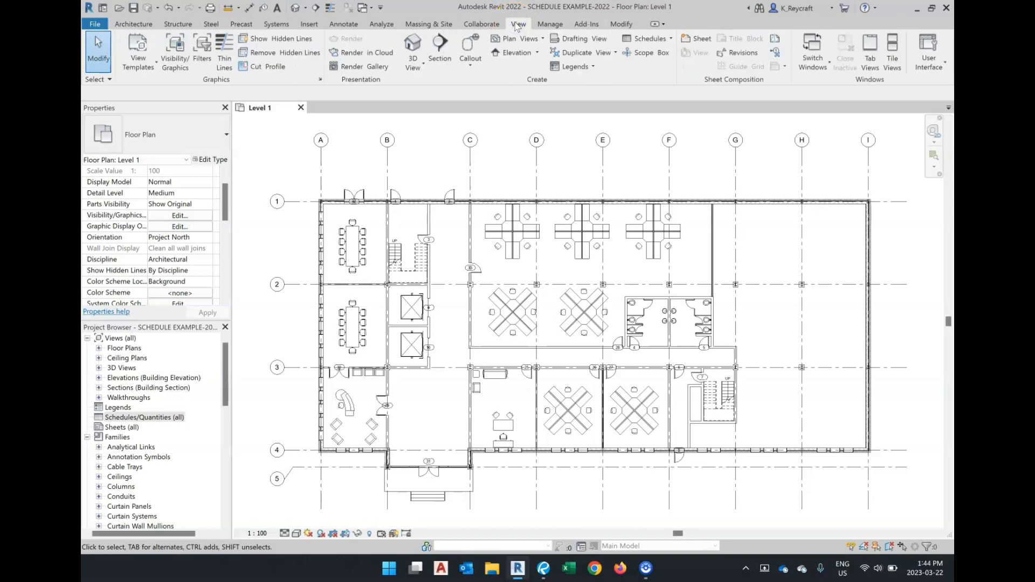
left_click(670, 39)
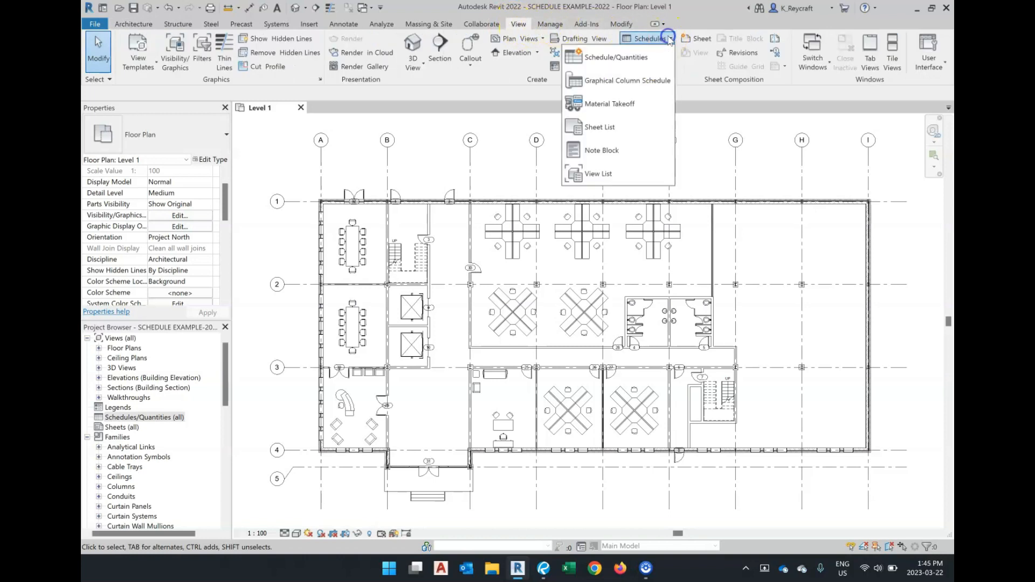
left_click(640, 58)
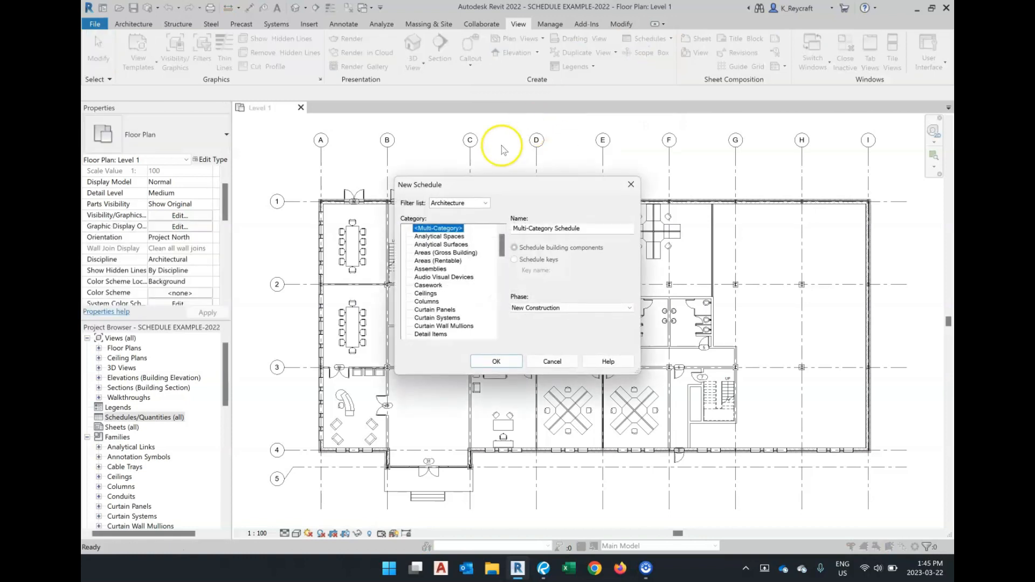
left_click(485, 203)
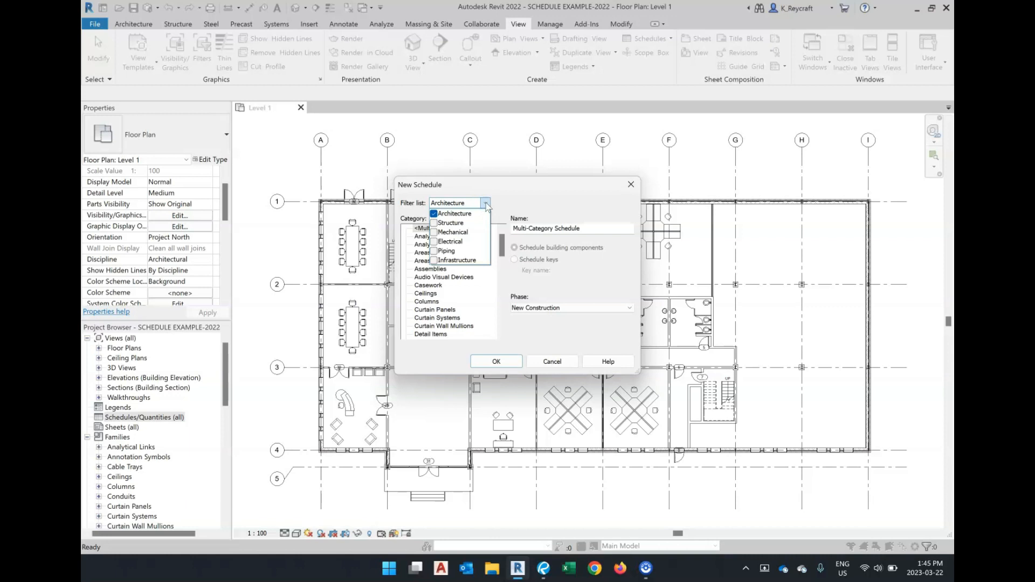
left_click(485, 203)
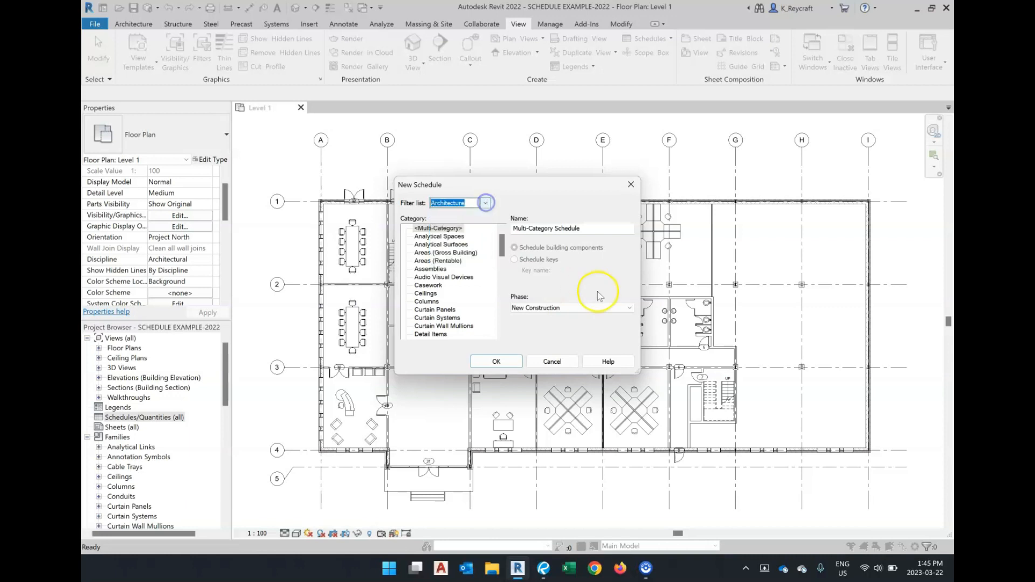
scroll(472, 259, "down", 3)
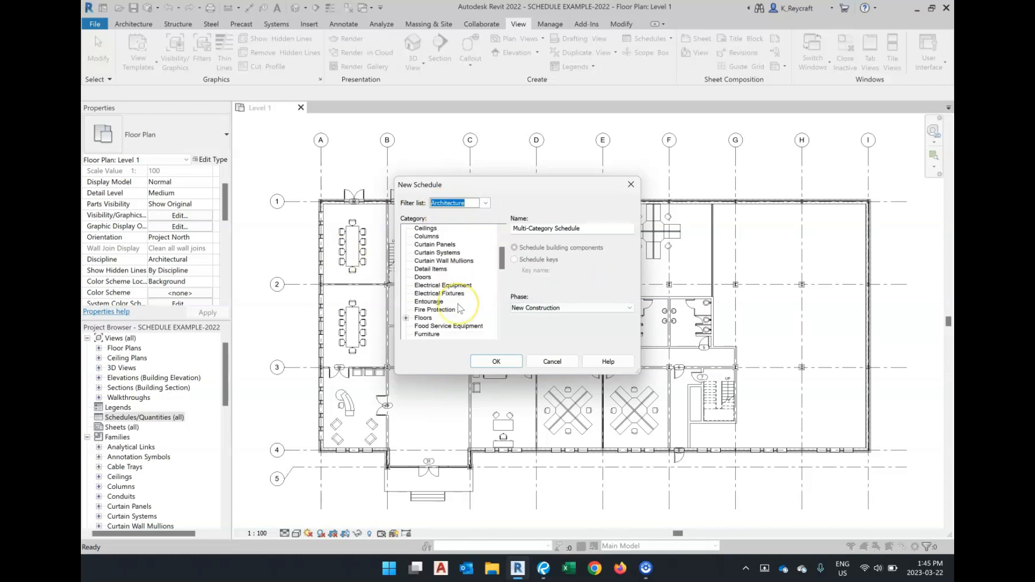
left_click(424, 277)
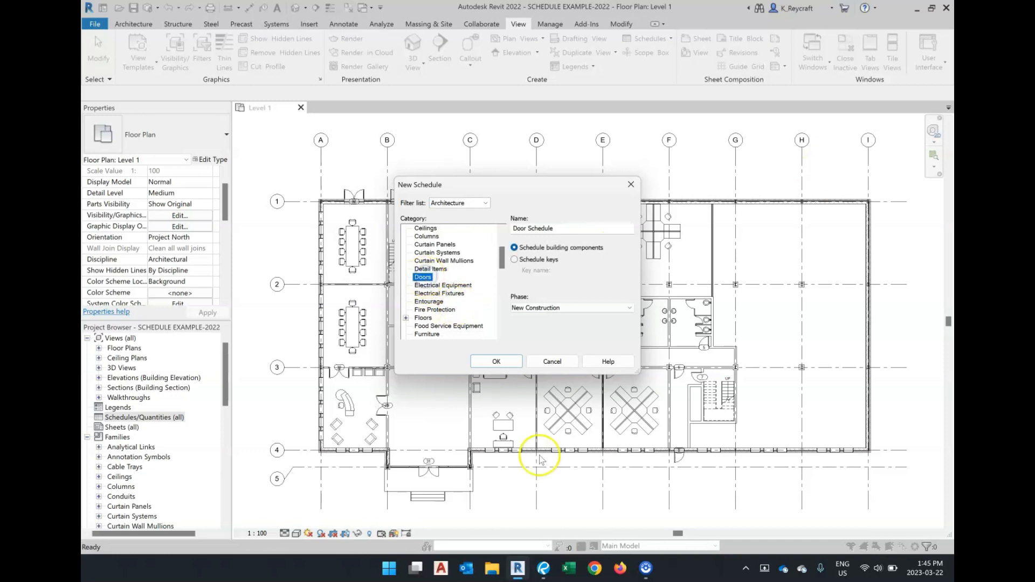
left_click_drag(596, 230, 464, 255)
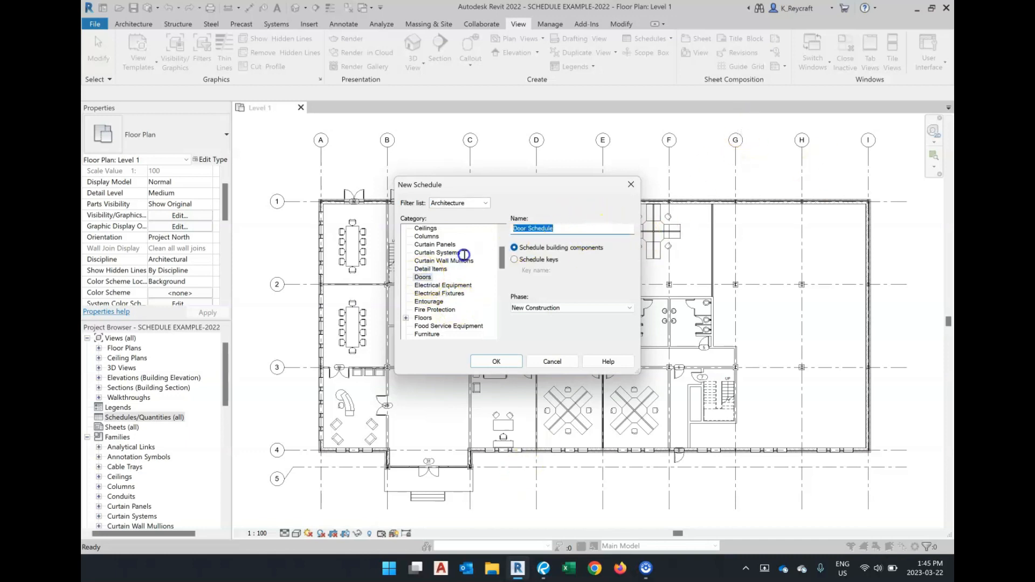
type("DOOR SCHEDULE")
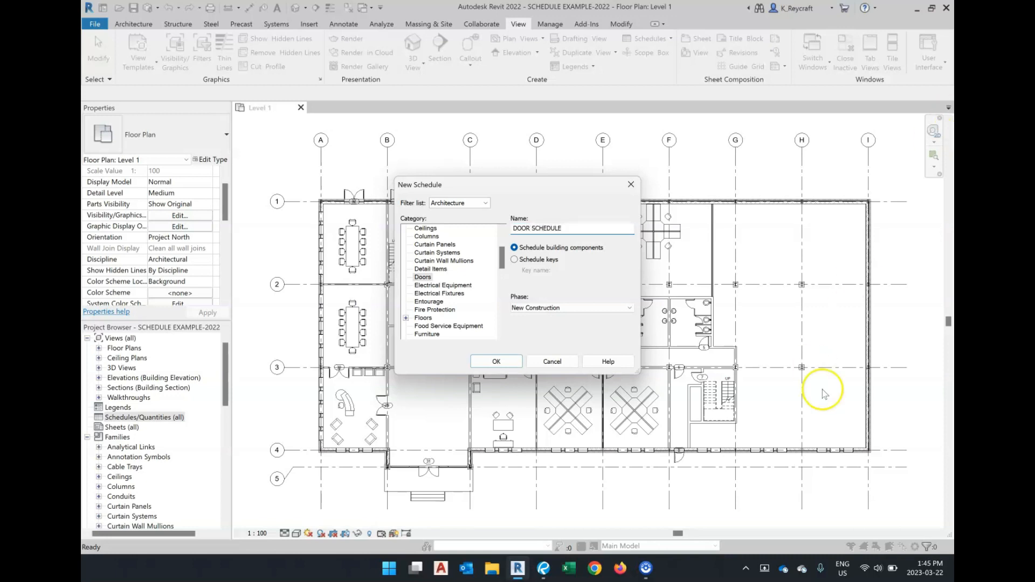
left_click(496, 361)
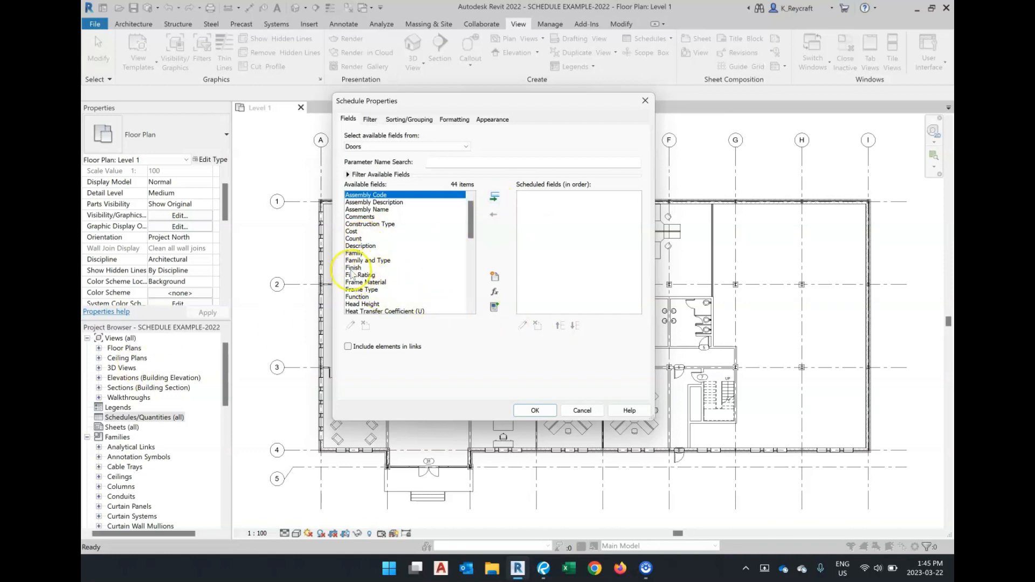
Add the Mark and Width fields, in that order, to the door schedule
scroll(353, 265, "down", 4)
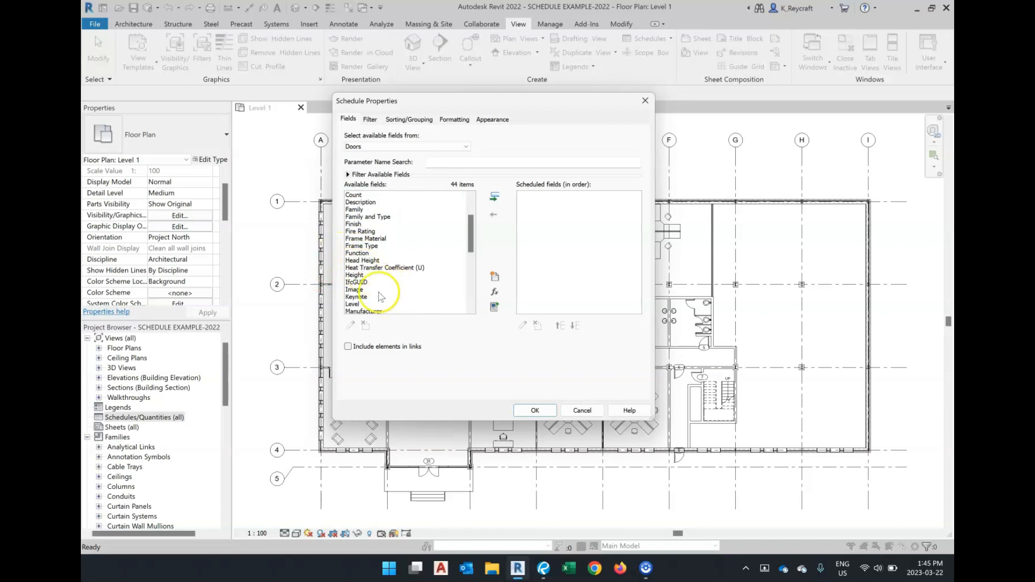
left_click(353, 274)
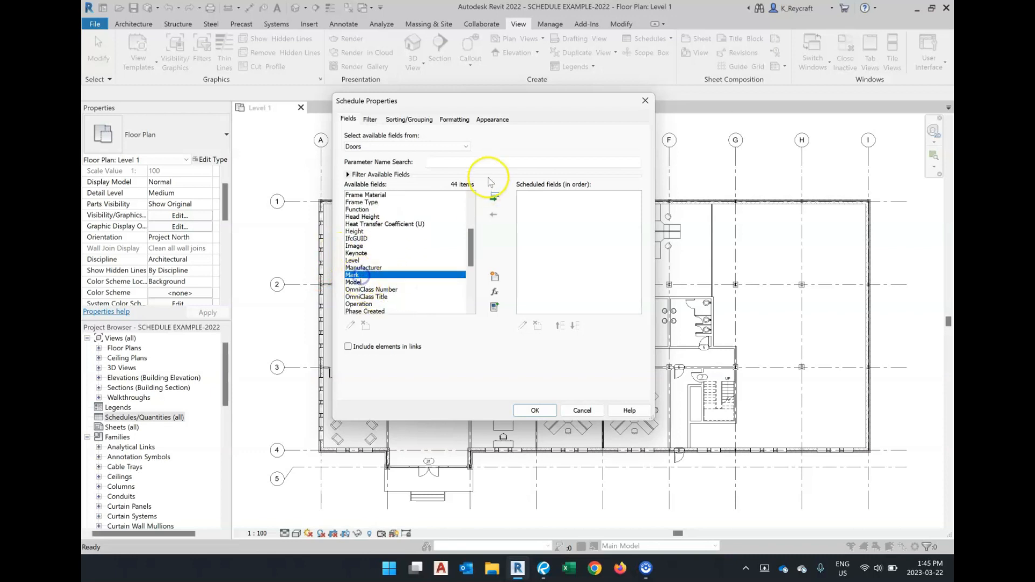
left_click(496, 199)
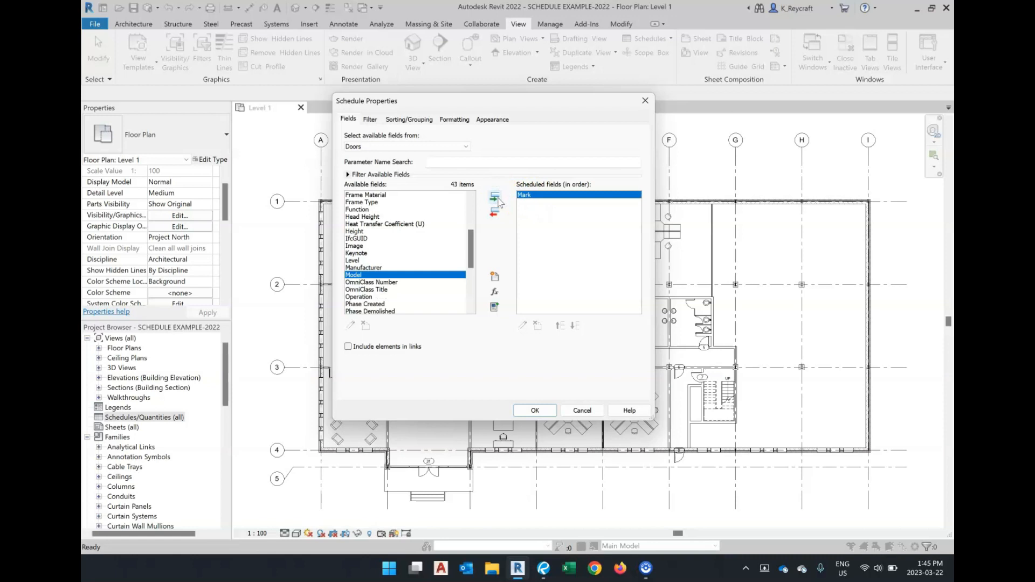
scroll(397, 252, "down", 5)
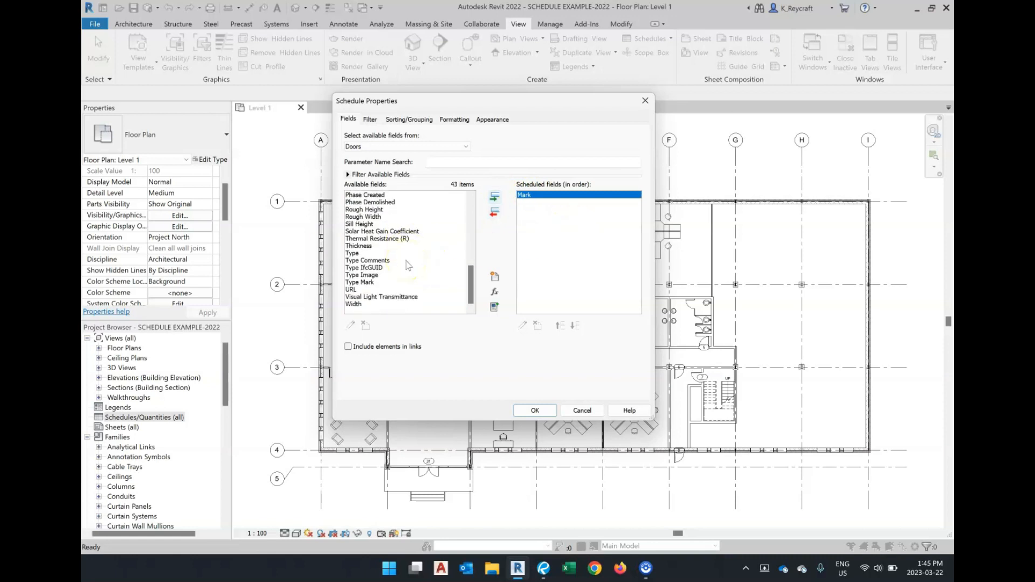
left_click(356, 304)
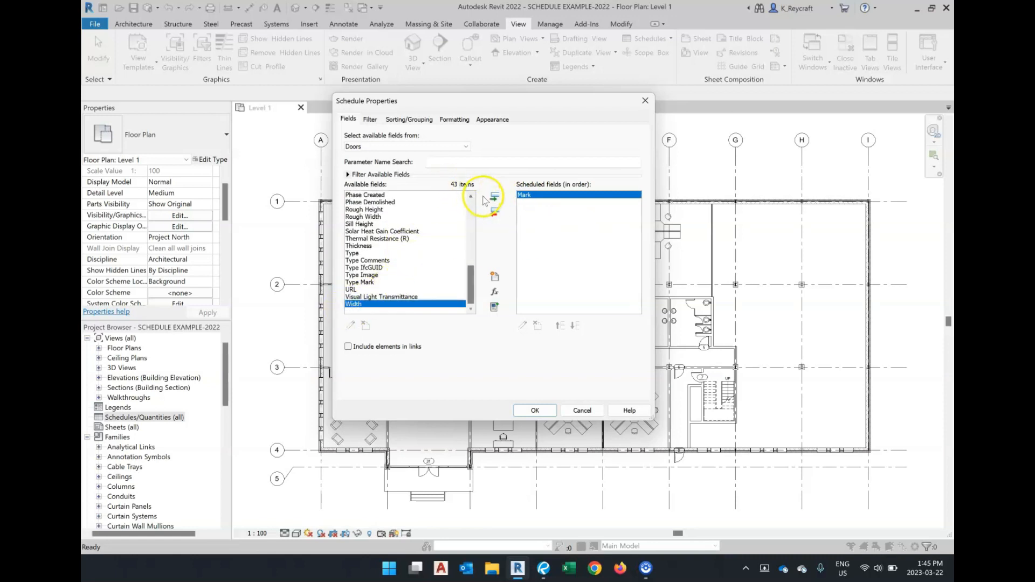
left_click(496, 197)
Add the Height and Fire Rating fields after Width in the door schedule
scroll(388, 256, "up", 3)
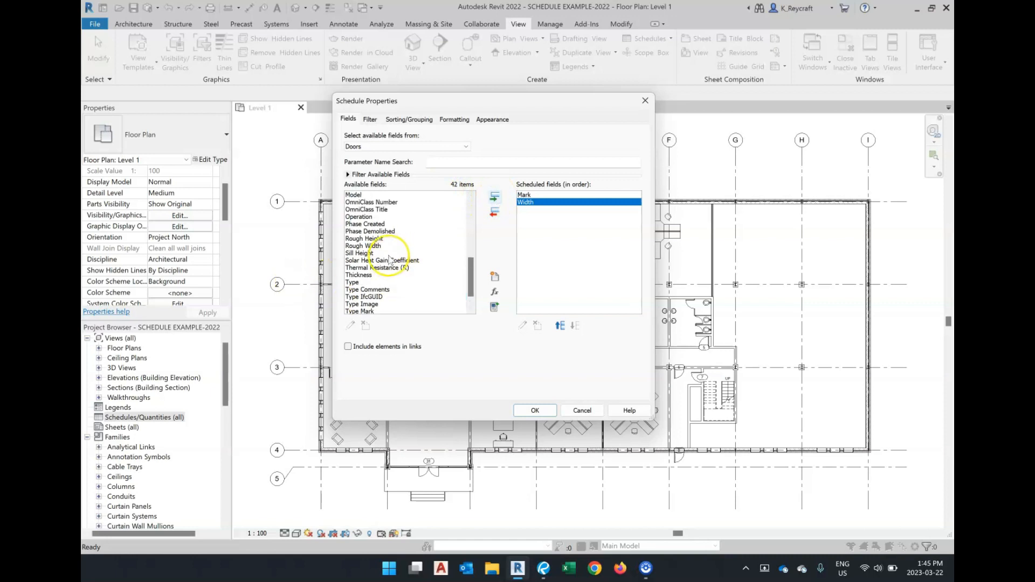
scroll(390, 259, "up", 3)
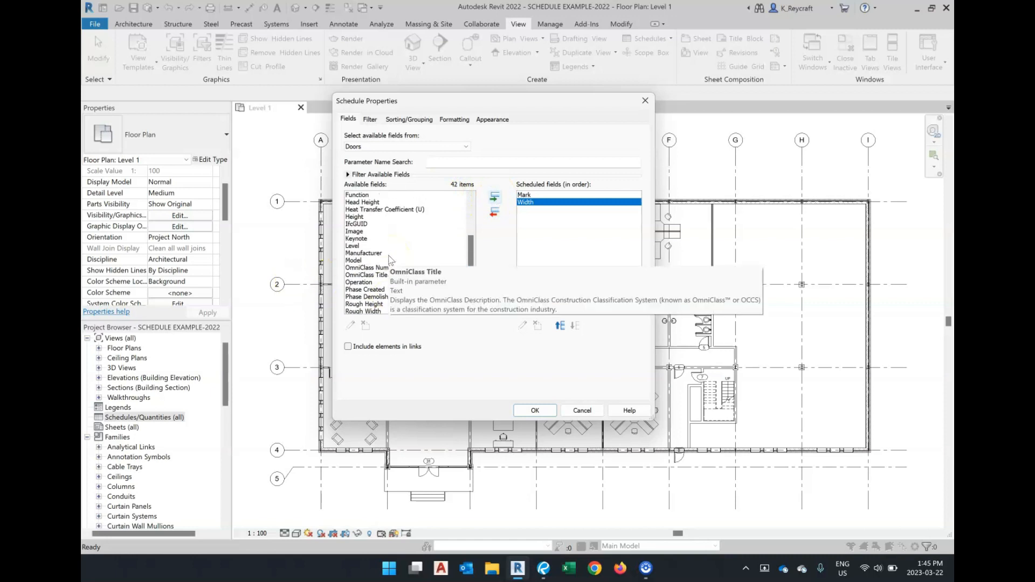
scroll(391, 255, "up", 1)
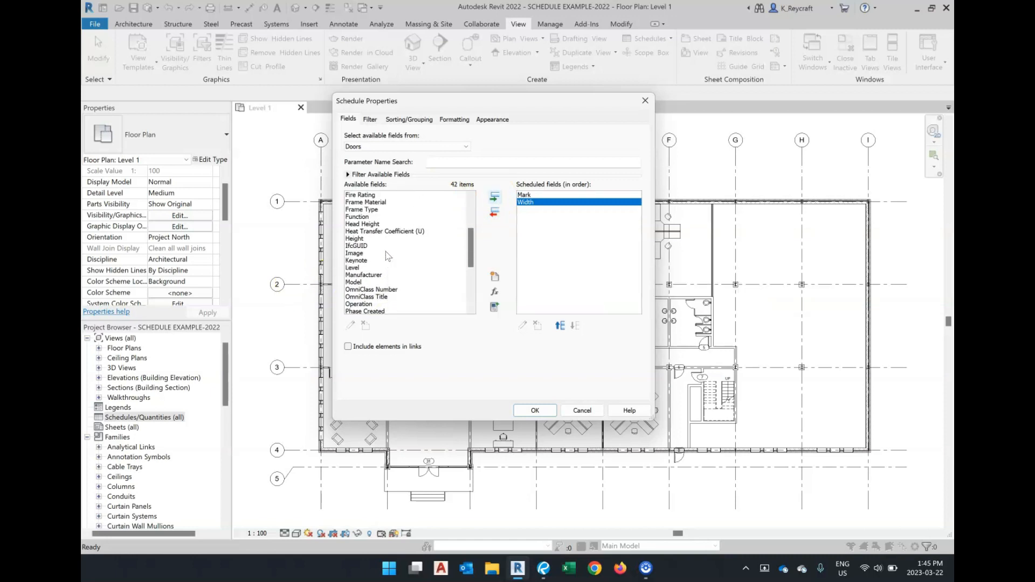
left_click(360, 238)
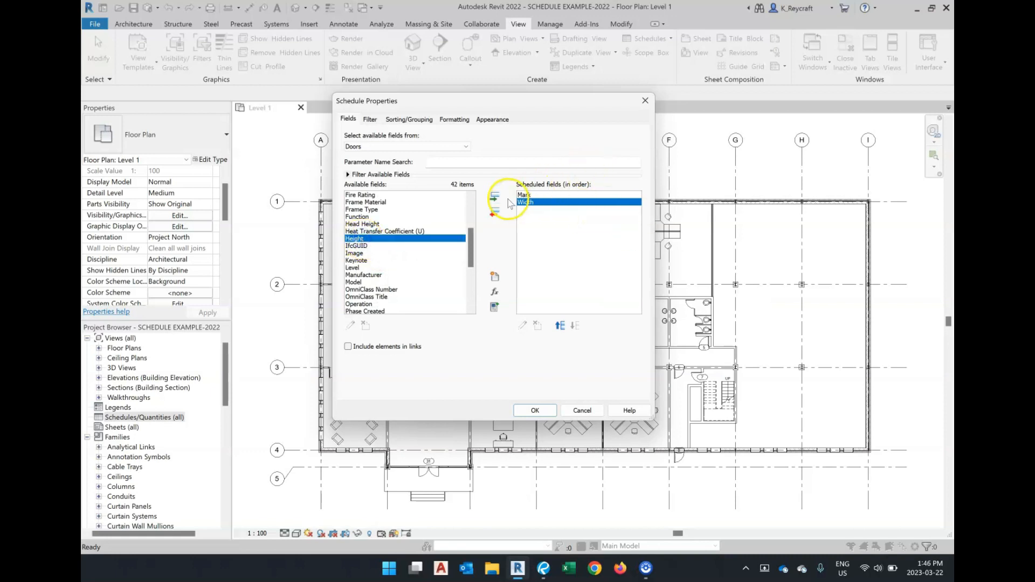
left_click(494, 195)
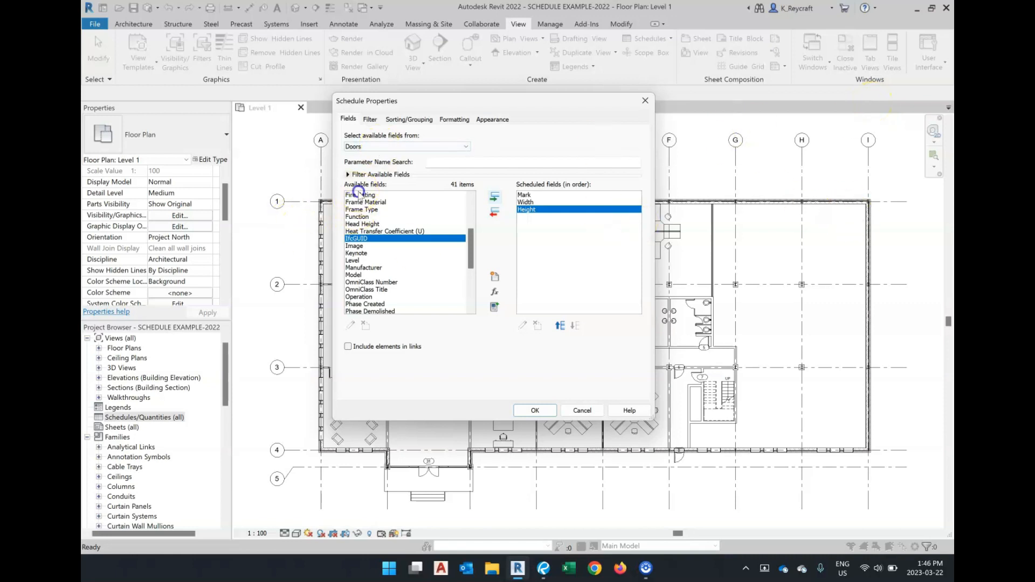
left_click(359, 195)
left_click(499, 195)
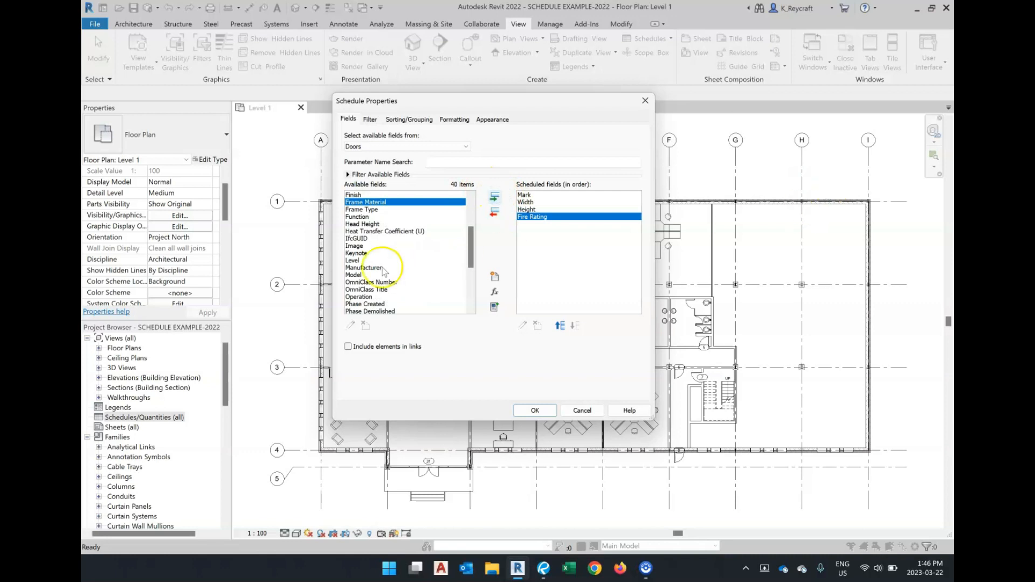
Add the Level field after Fire Rating and generate the door schedule
scroll(380, 260, "down", 5)
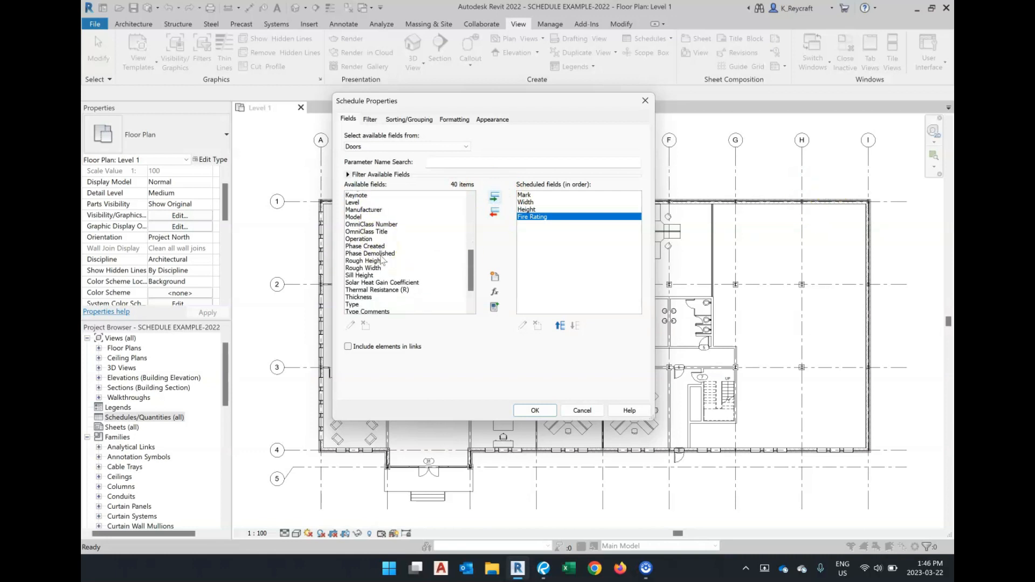
scroll(380, 260, "up", 3)
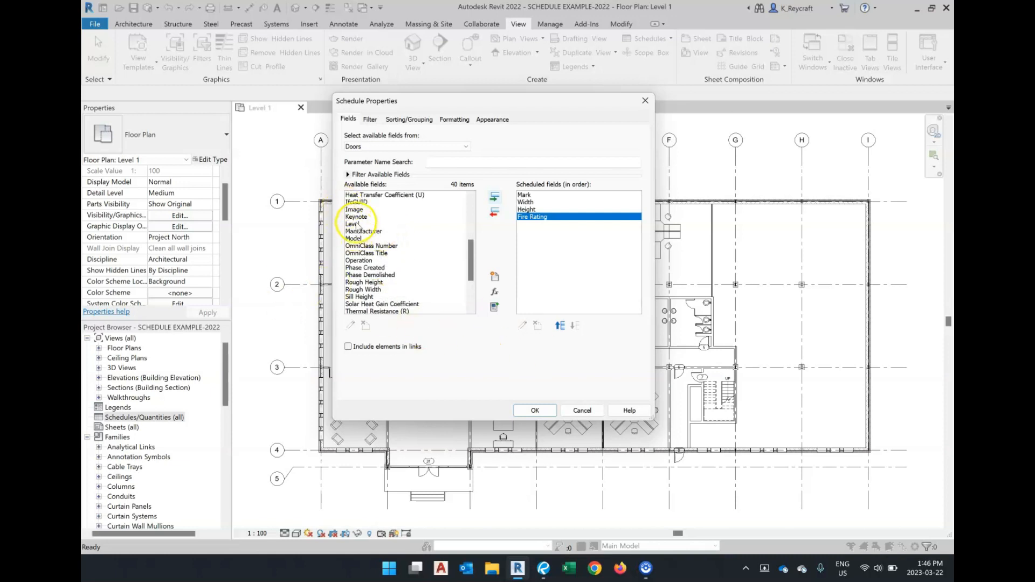
left_click(353, 223)
left_click(494, 197)
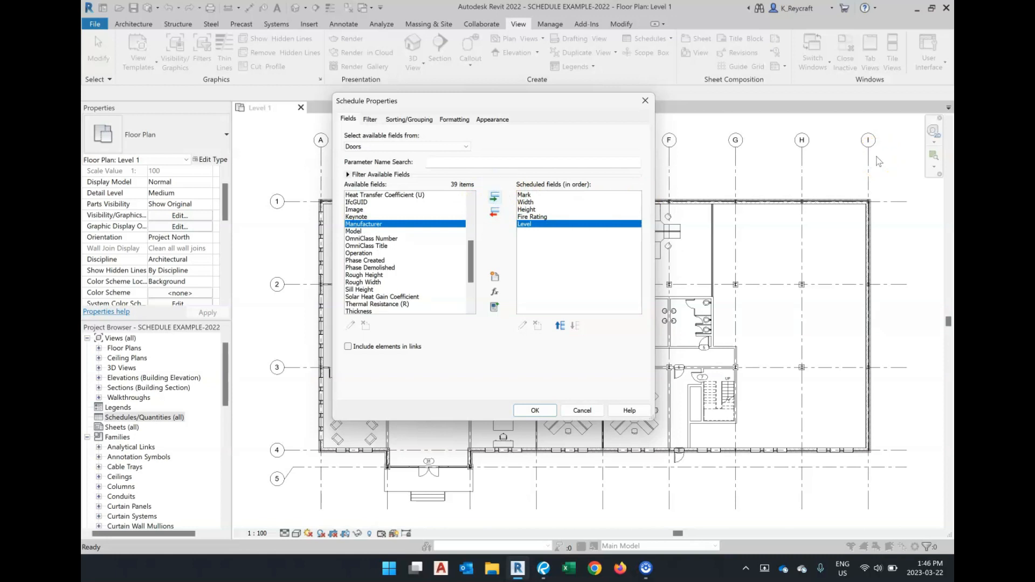
left_click(539, 411)
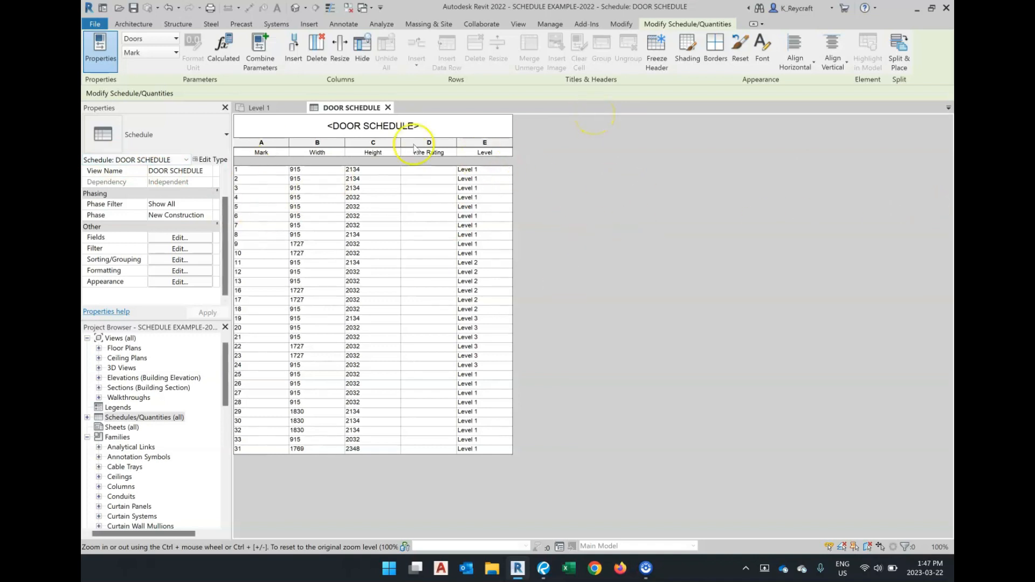
Remove the Level field from the door schedule's scheduled fields and apply the change
left_click(177, 238)
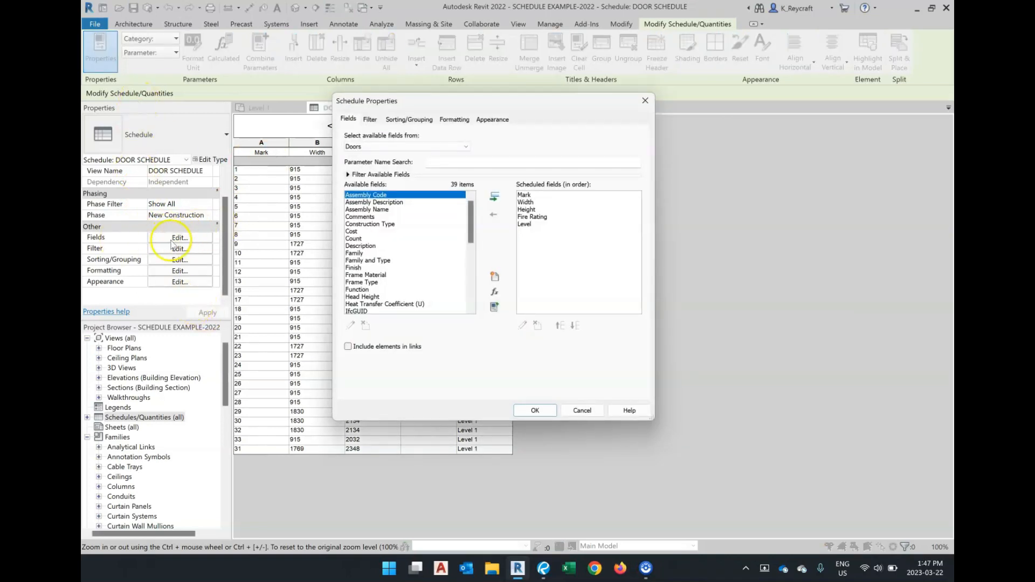
left_click(534, 223)
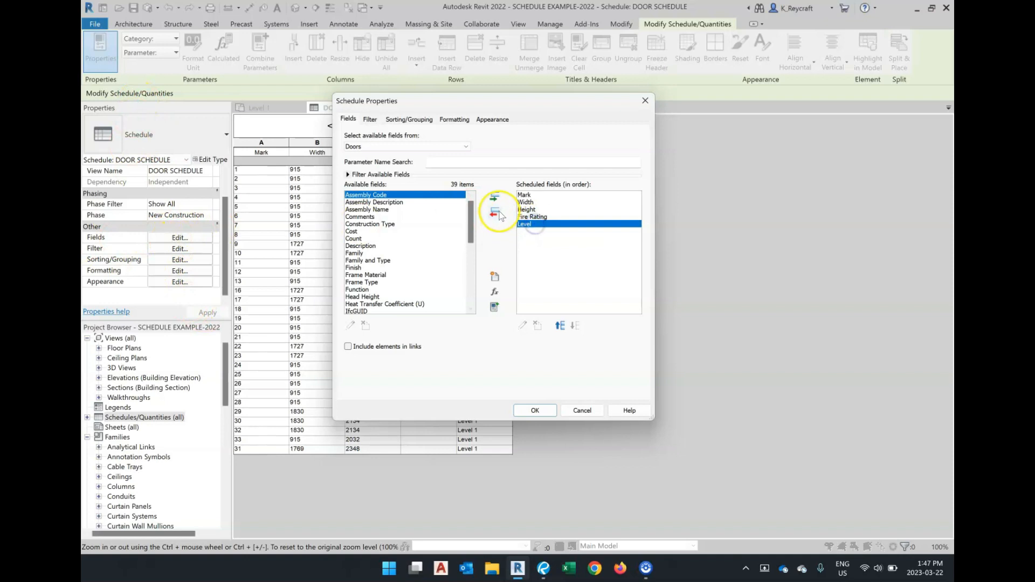
left_click(495, 213)
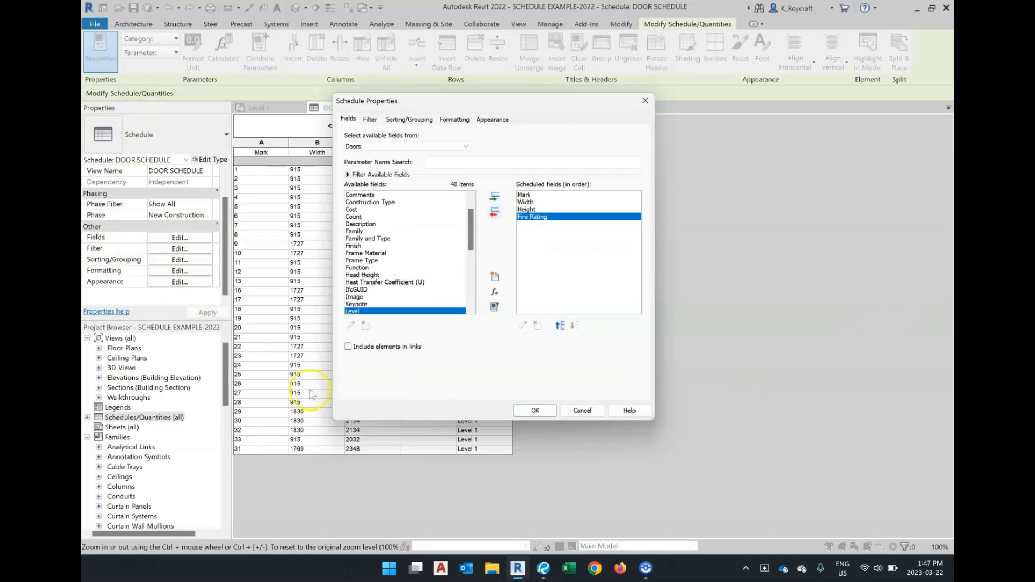
left_click(535, 410)
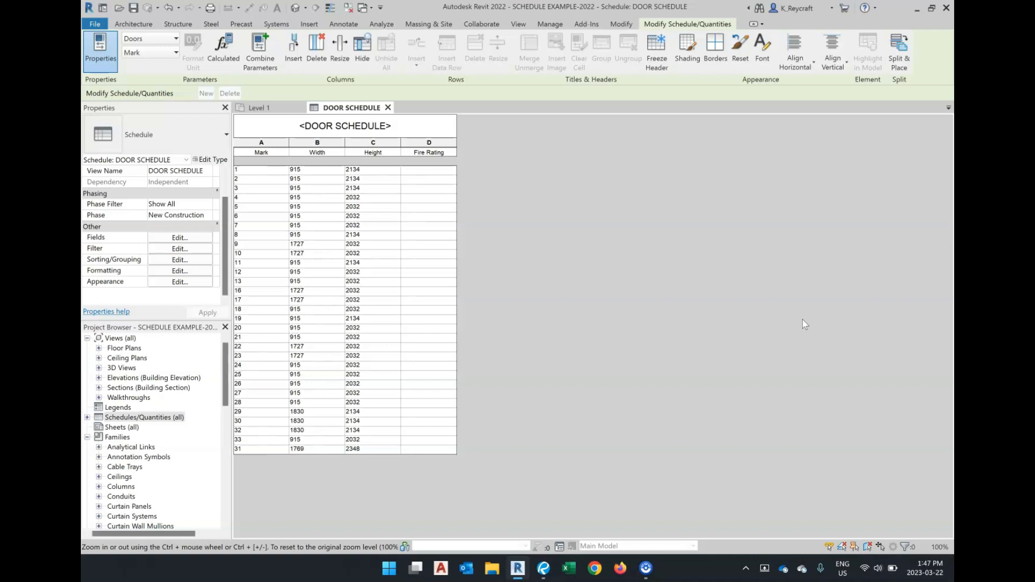
Add a project parameter named DOOR TYPE to the door schedule's fields, with Common discipline and Text as its parameter type
left_click(185, 238)
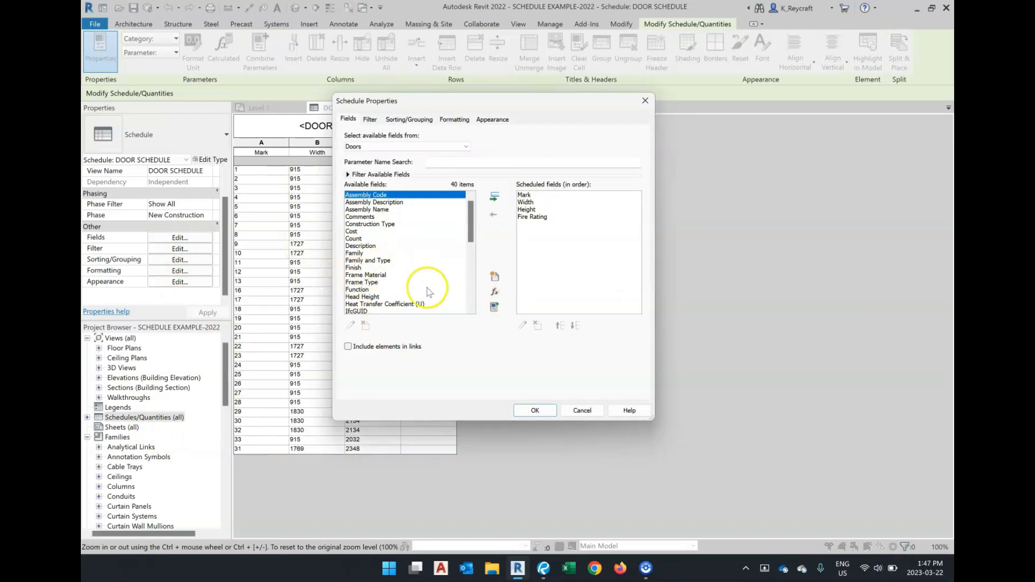
left_click(377, 275)
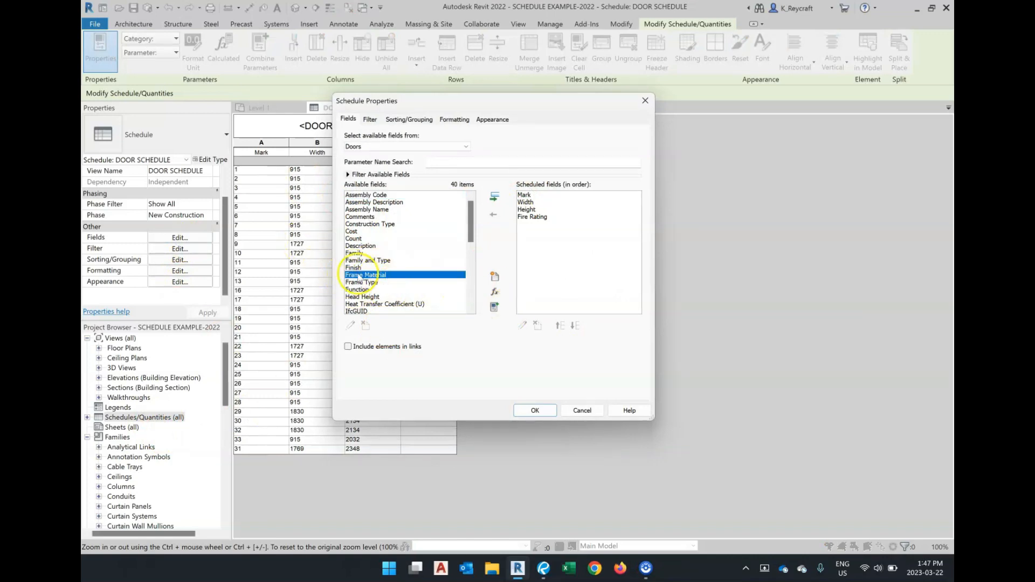
left_click(354, 268)
left_click(361, 283)
scroll(399, 258, "down", 4)
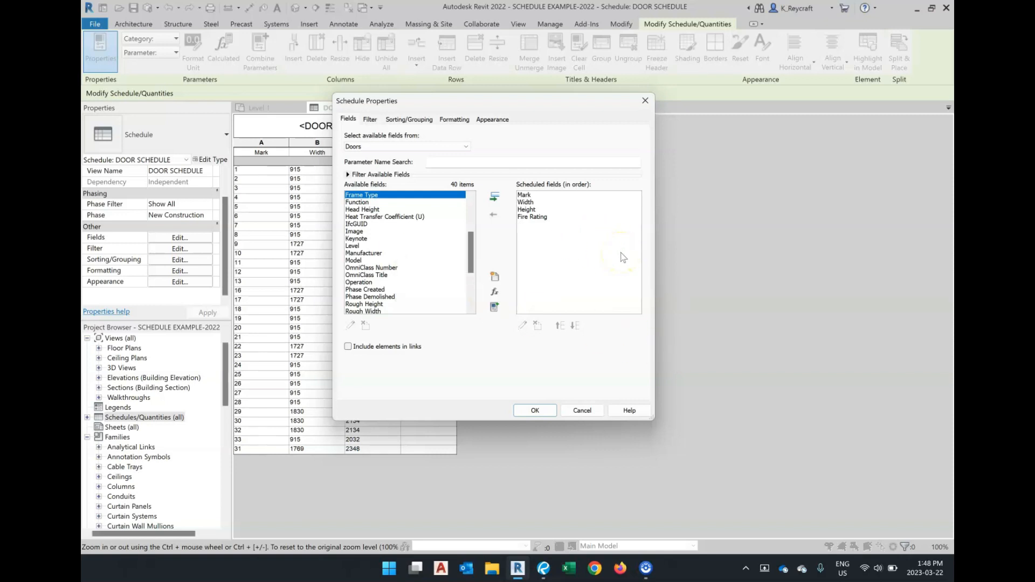
left_click(495, 278)
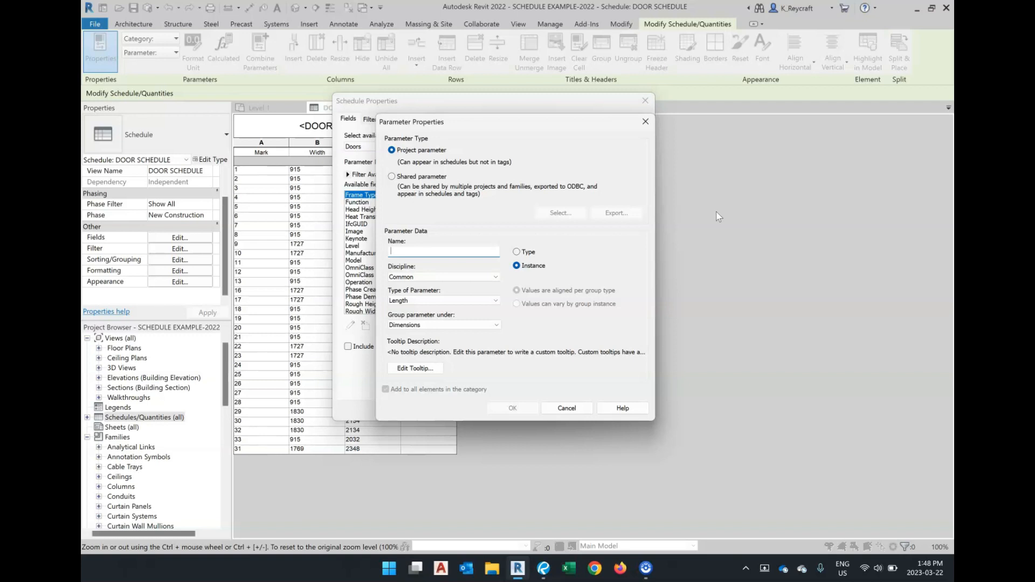
type("DOOR TYPE")
left_click(442, 277)
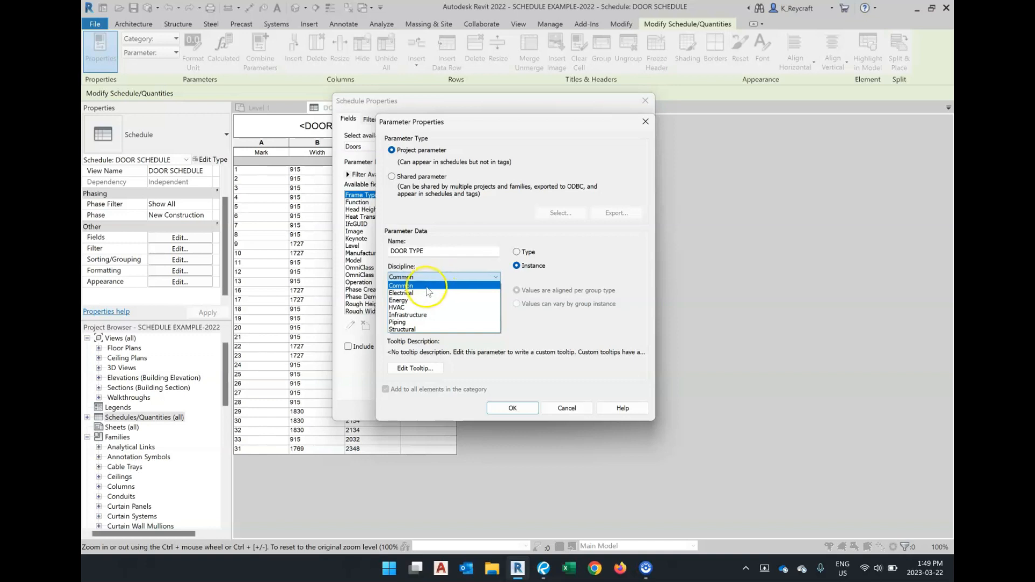
left_click(426, 287)
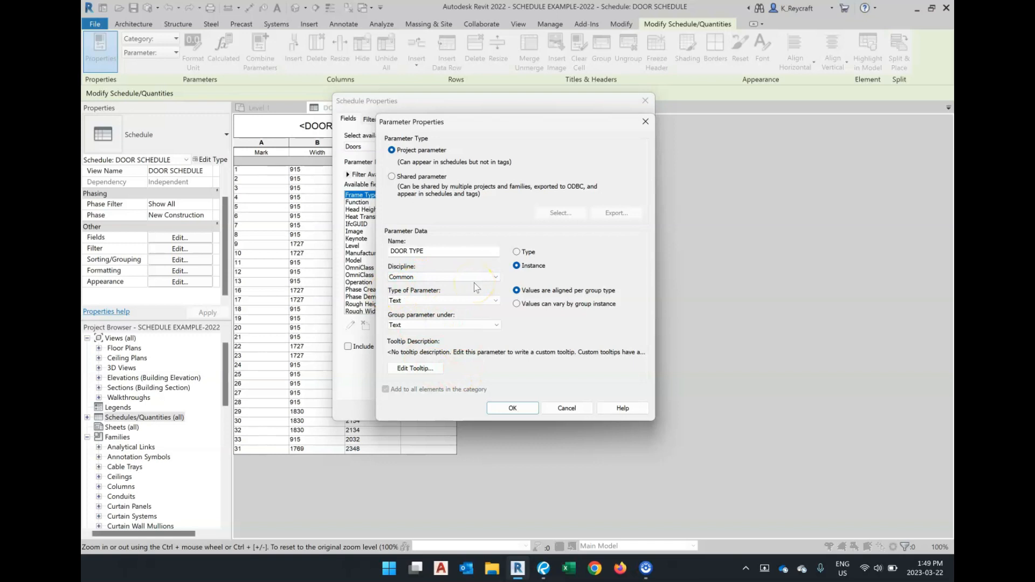
left_click(441, 301)
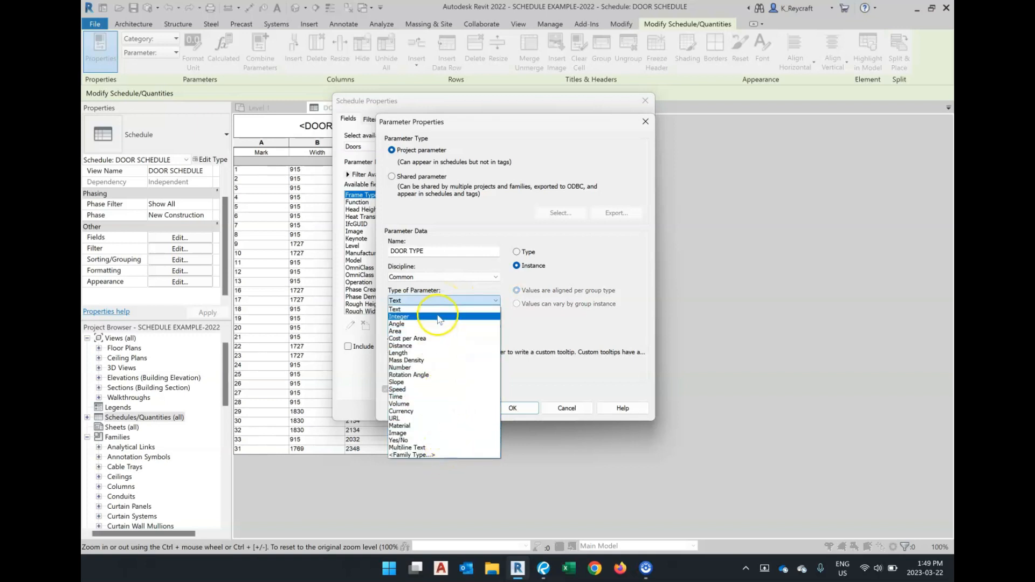
left_click(432, 310)
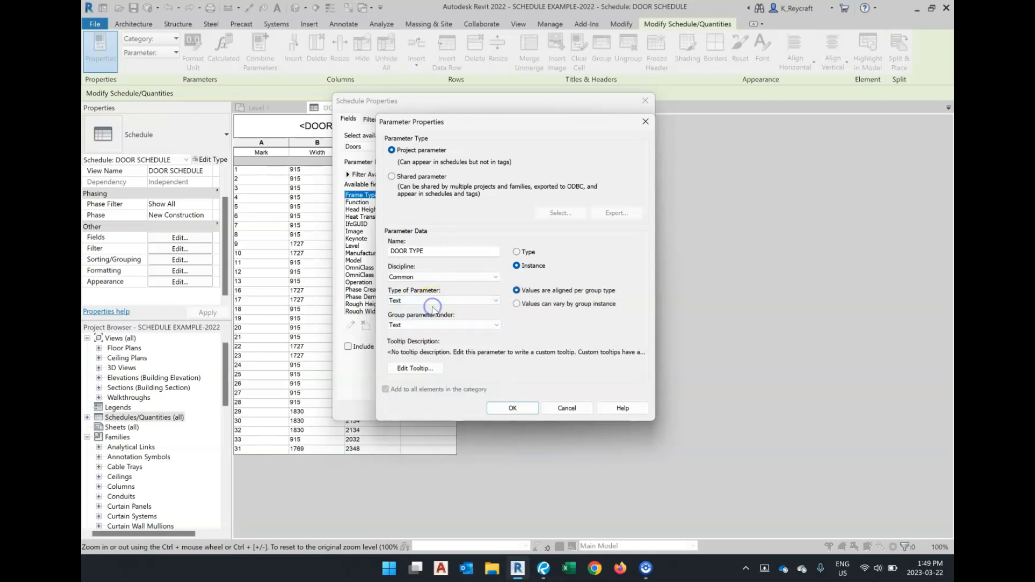
left_click(522, 410)
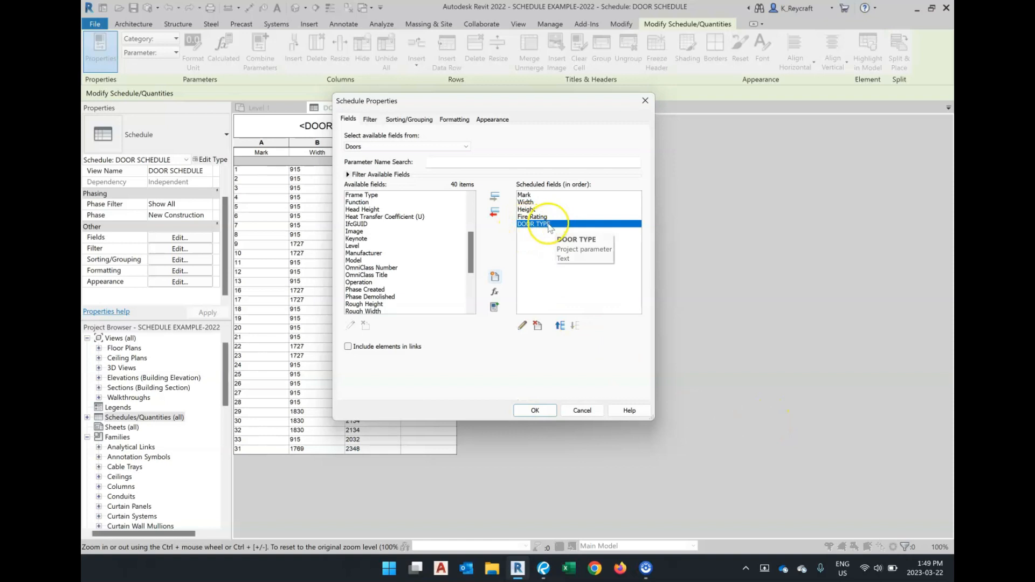
Add a project parameter named DOOR MATERIAL with parameter type Text to the door schedule's fields
left_click(496, 279)
type("DOOR MATERIAL")
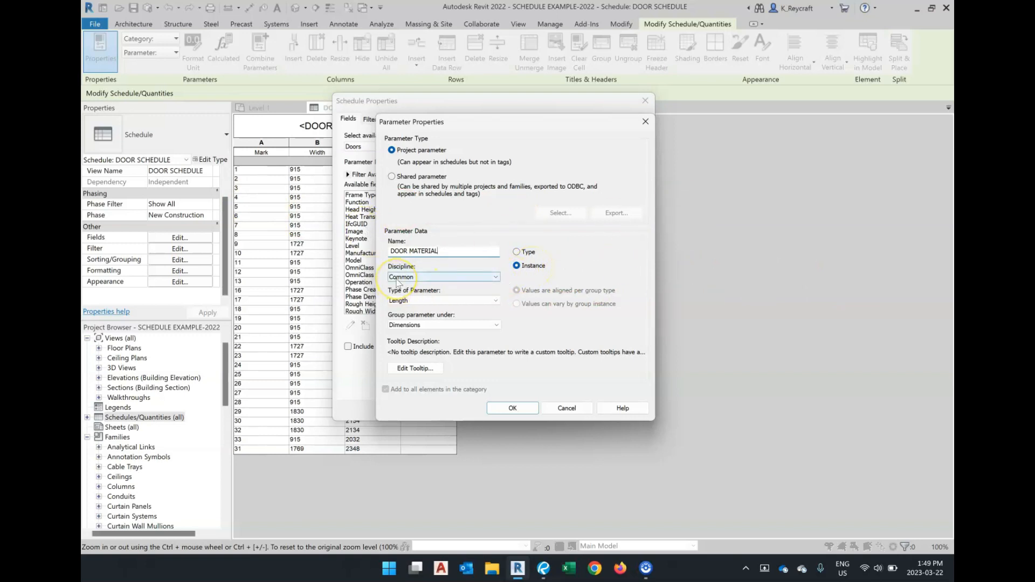
left_click(436, 300)
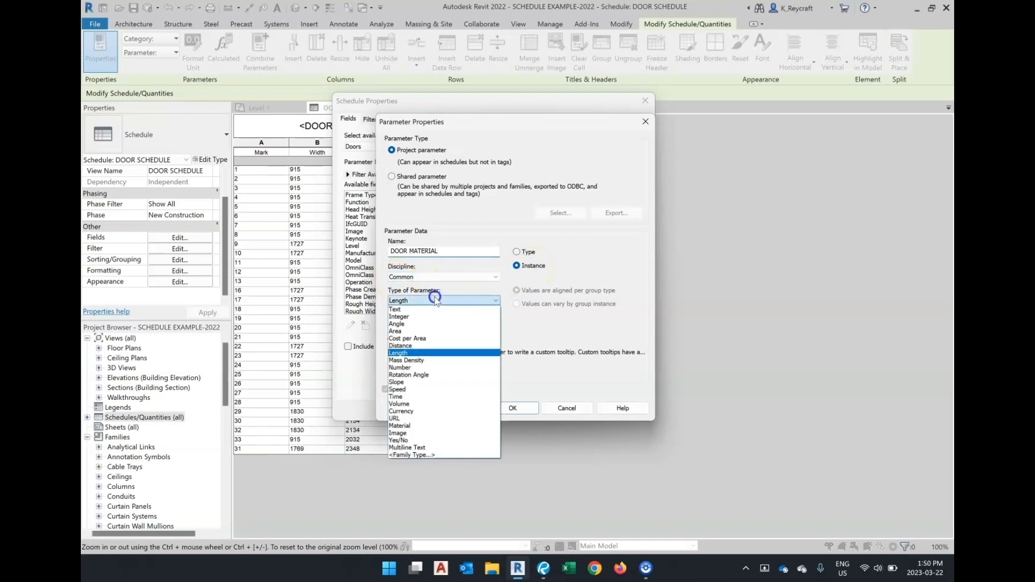
left_click(425, 311)
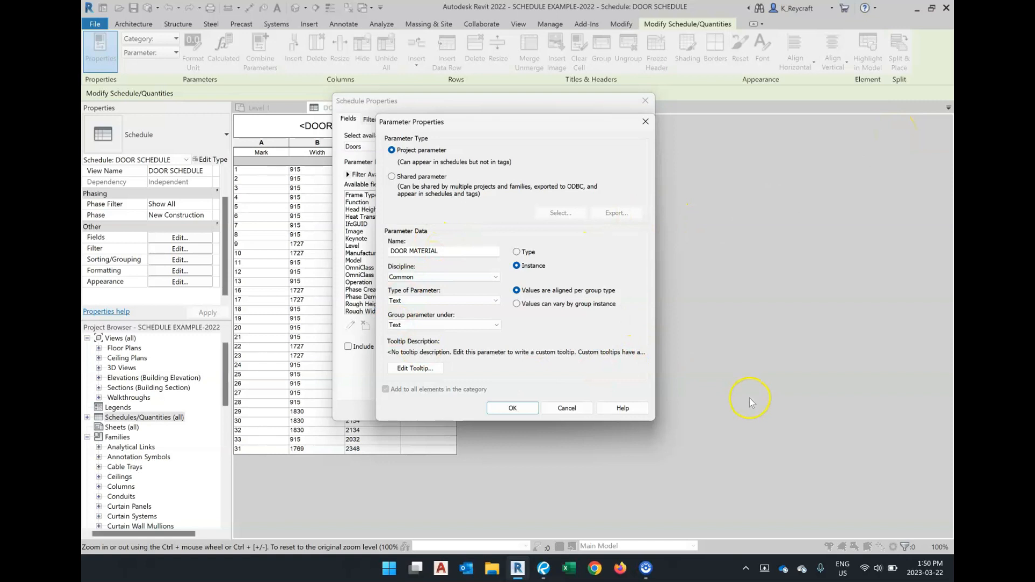
left_click(513, 408)
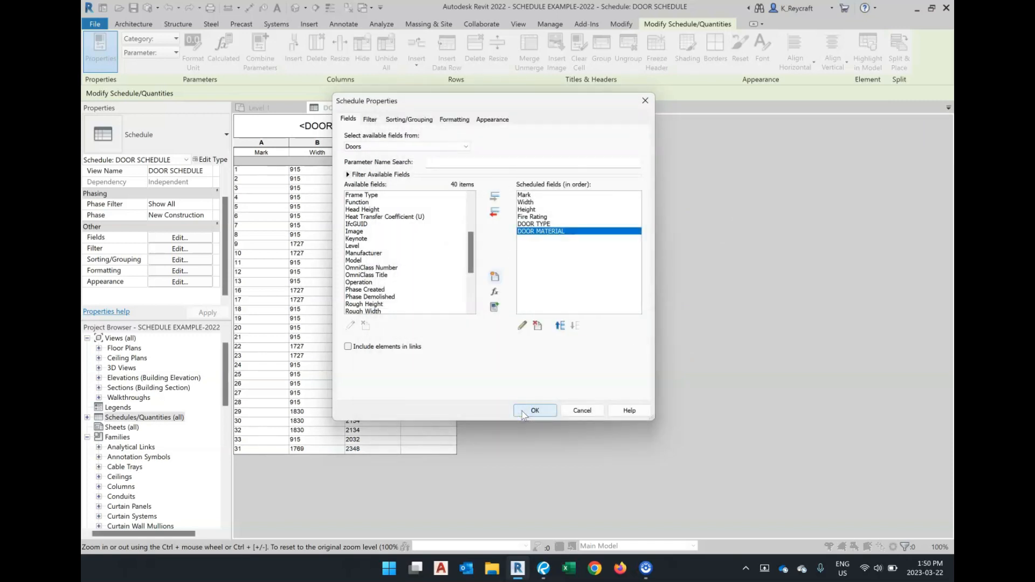
Add a Text project parameter named DOOR FINISH to the door schedule's fields and apply the updated field list
left_click(494, 276)
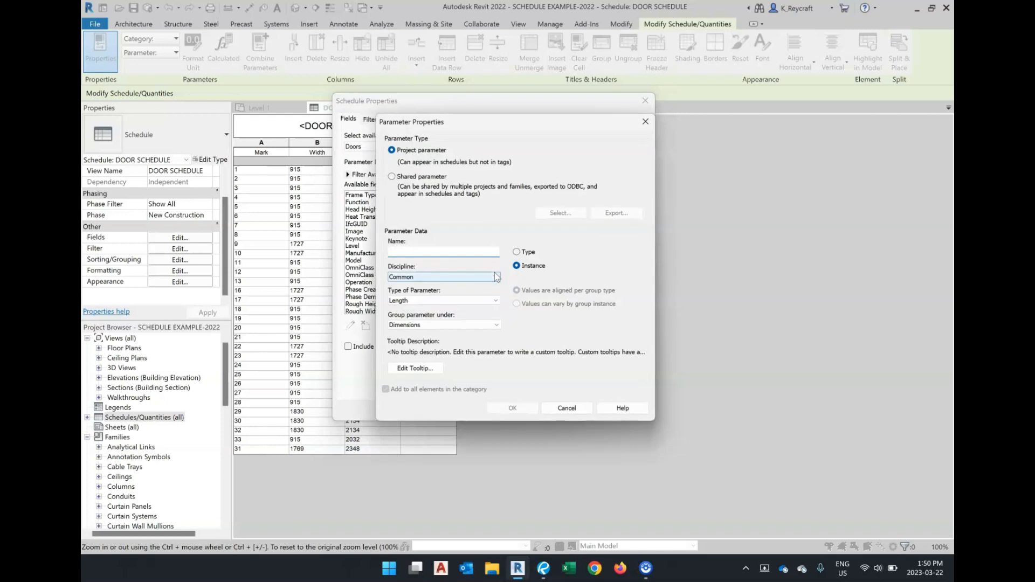
type("D")
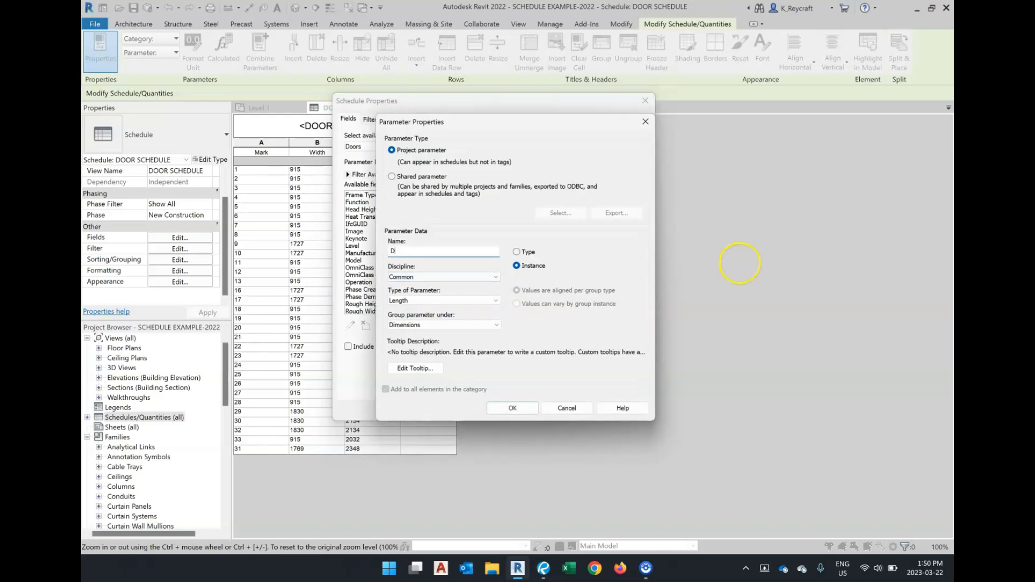
type("OOR FINISH")
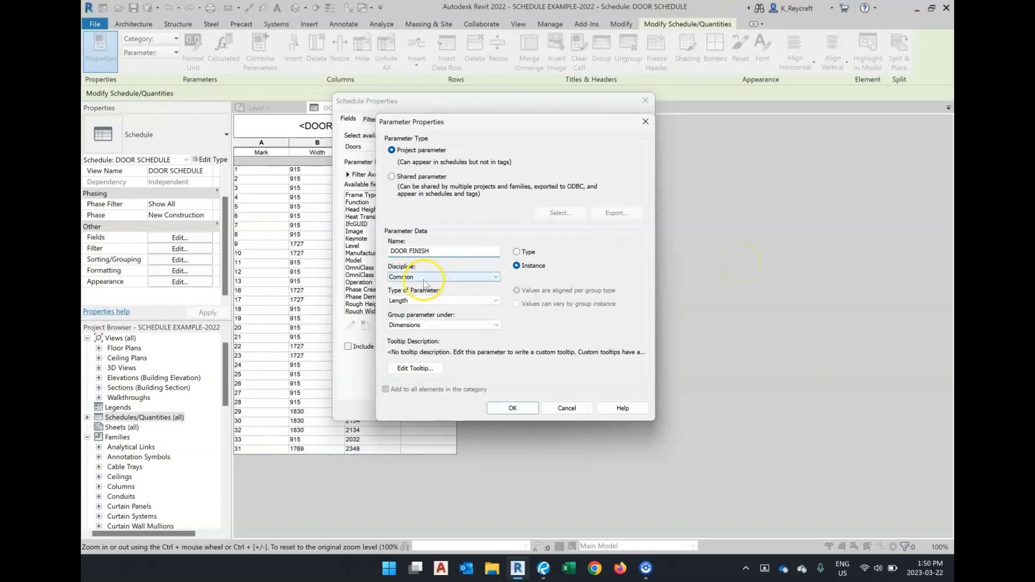
left_click(436, 300)
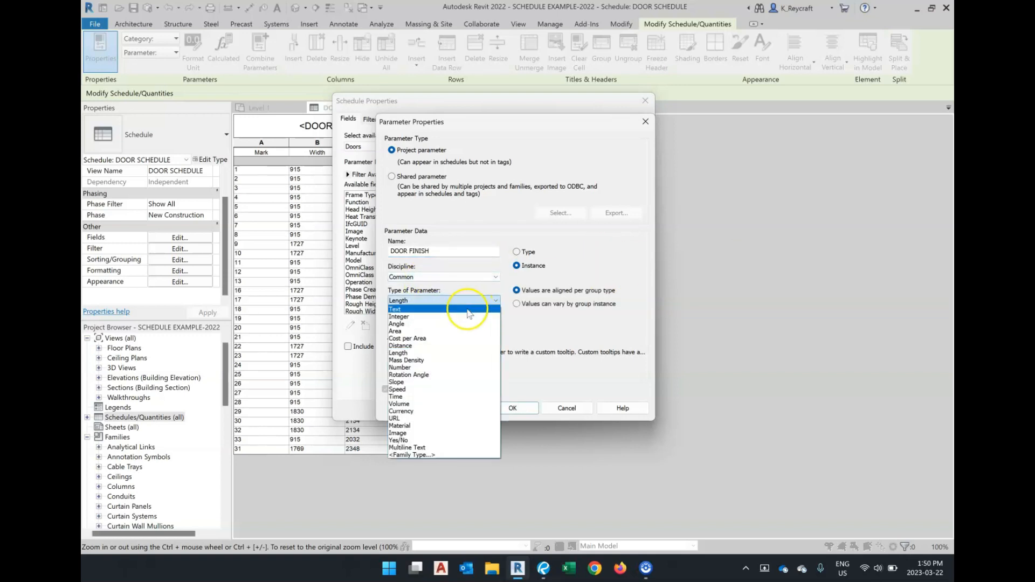
left_click(436, 310)
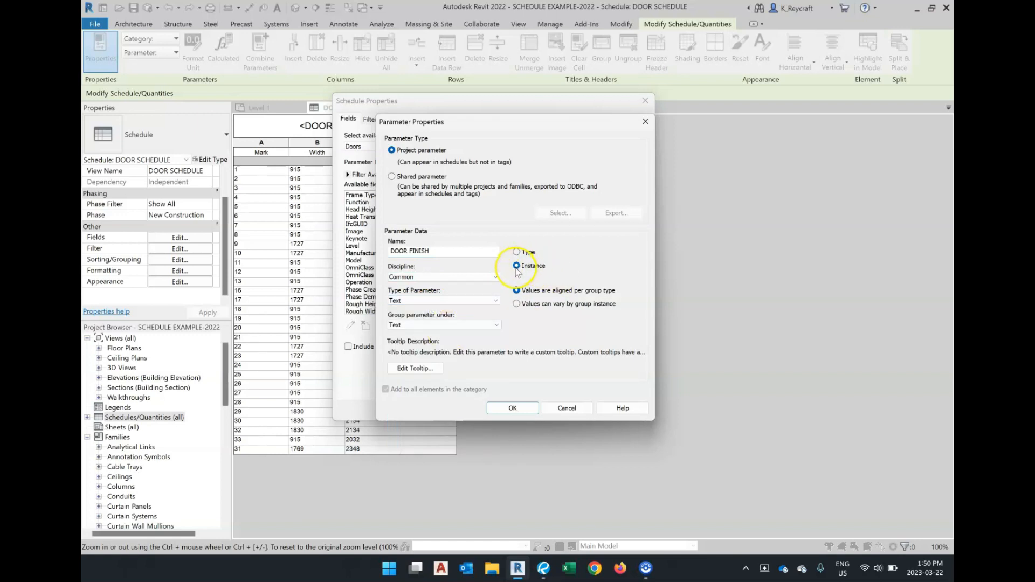
left_click(512, 408)
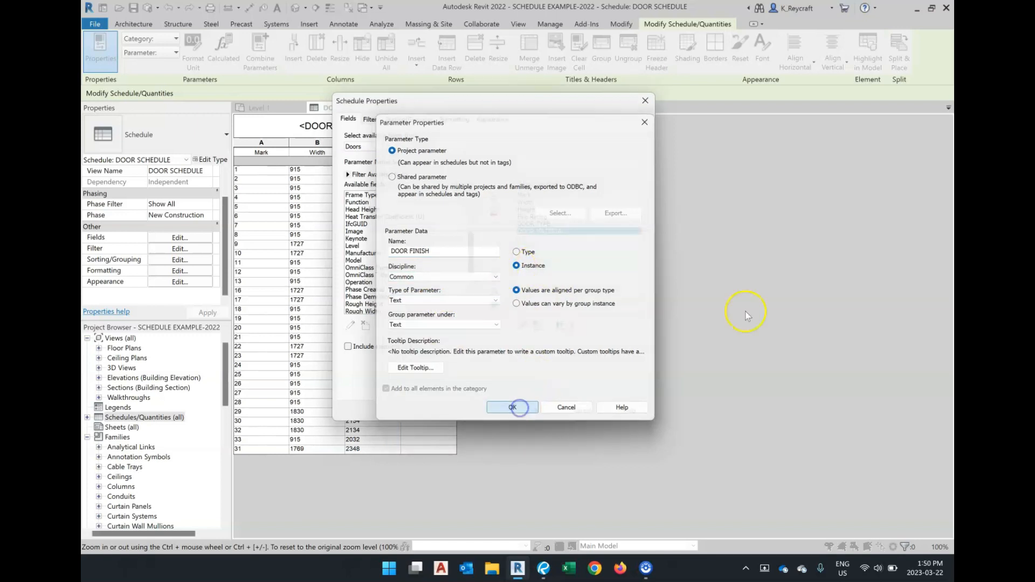
left_click(531, 411)
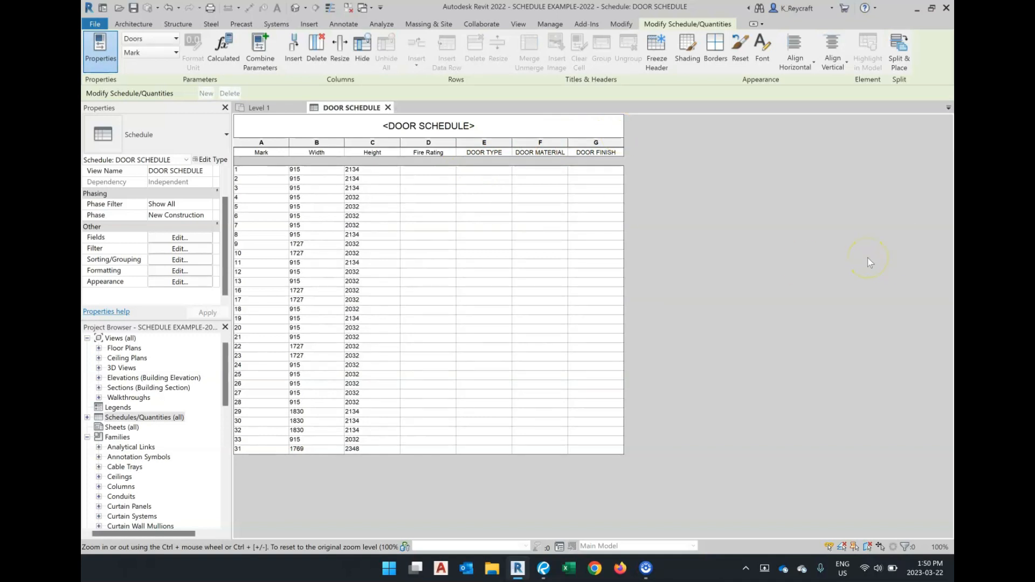
In the Level 1 floor plan, set the DOOR MATERIAL of door 33 to AL
left_click(269, 108)
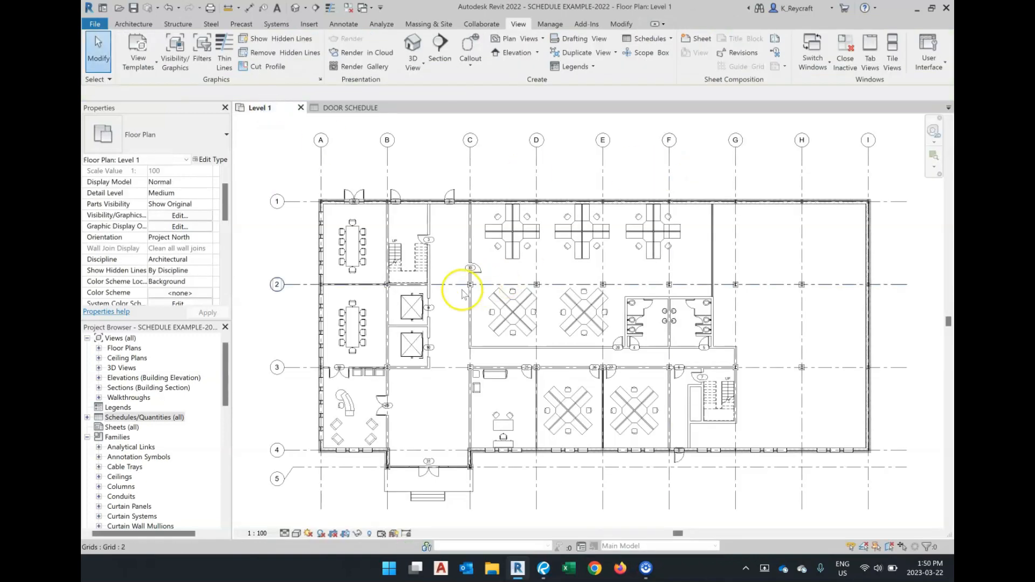
scroll(479, 281, "up", 3)
scroll(481, 282, "up", 2)
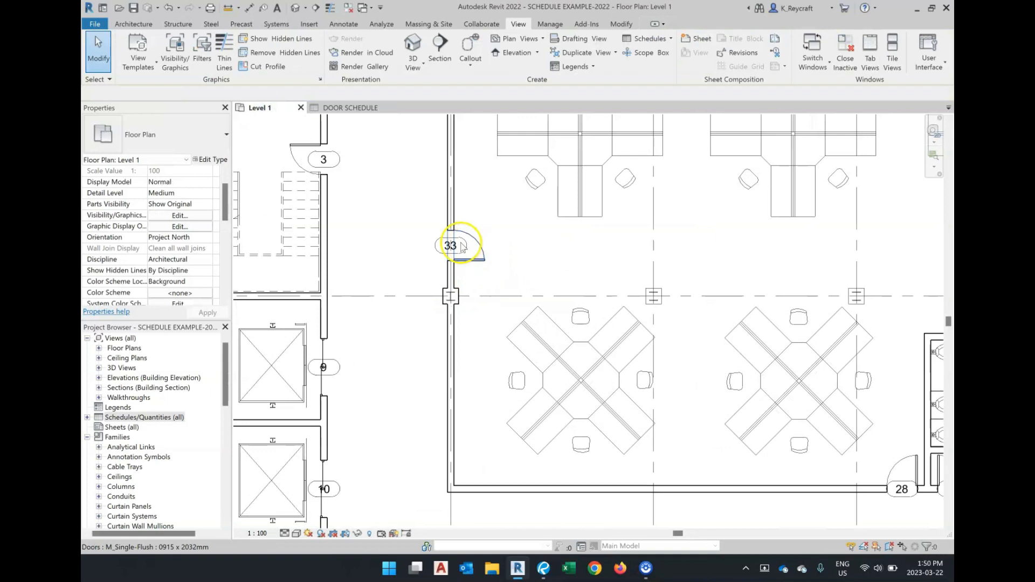
left_click(475, 268)
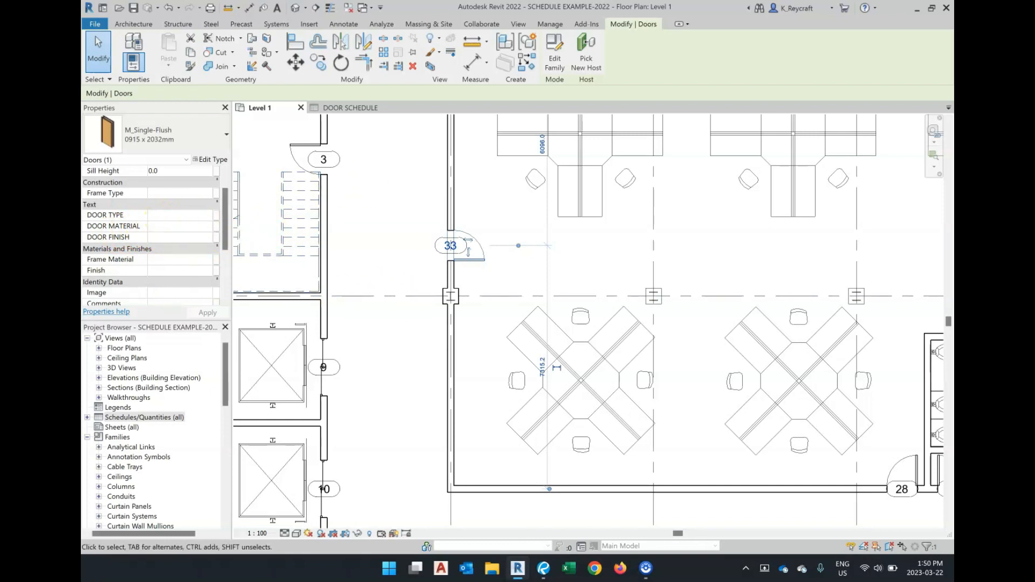
left_click(167, 226)
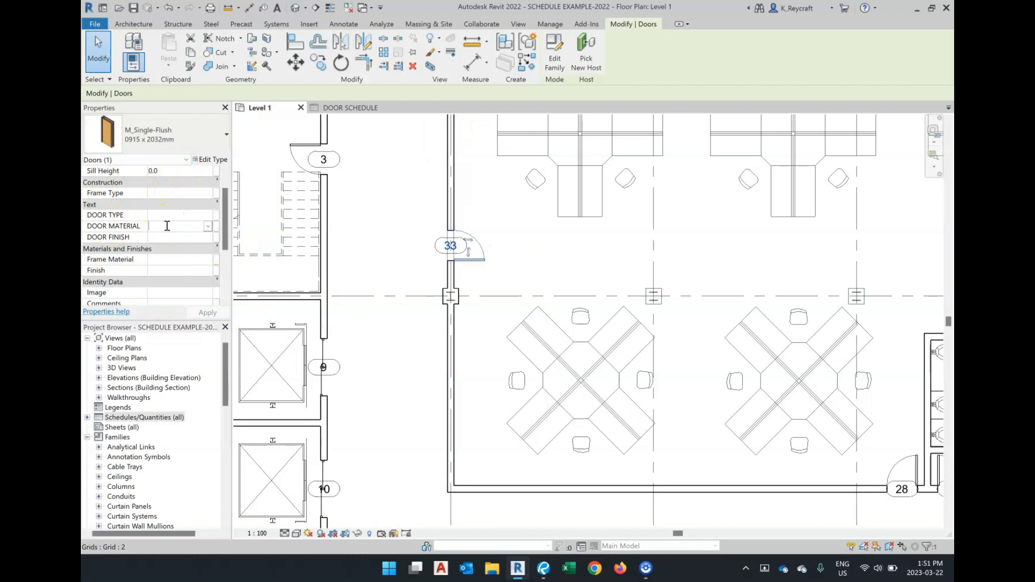
type("AL")
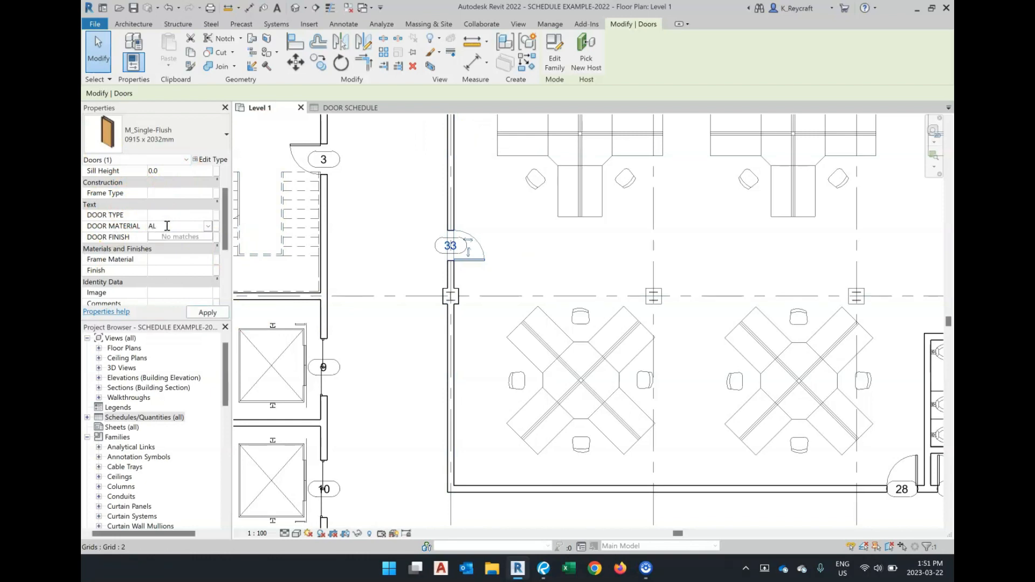
left_click(204, 313)
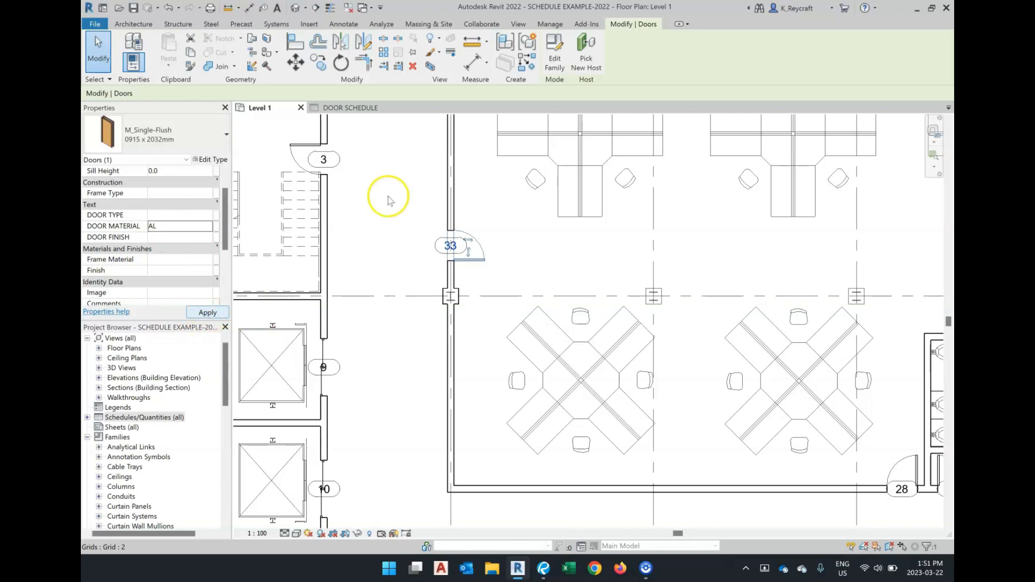
Return to the door schedule and rename the first two column headings in capitals as MARK and WIDTH
left_click(353, 109)
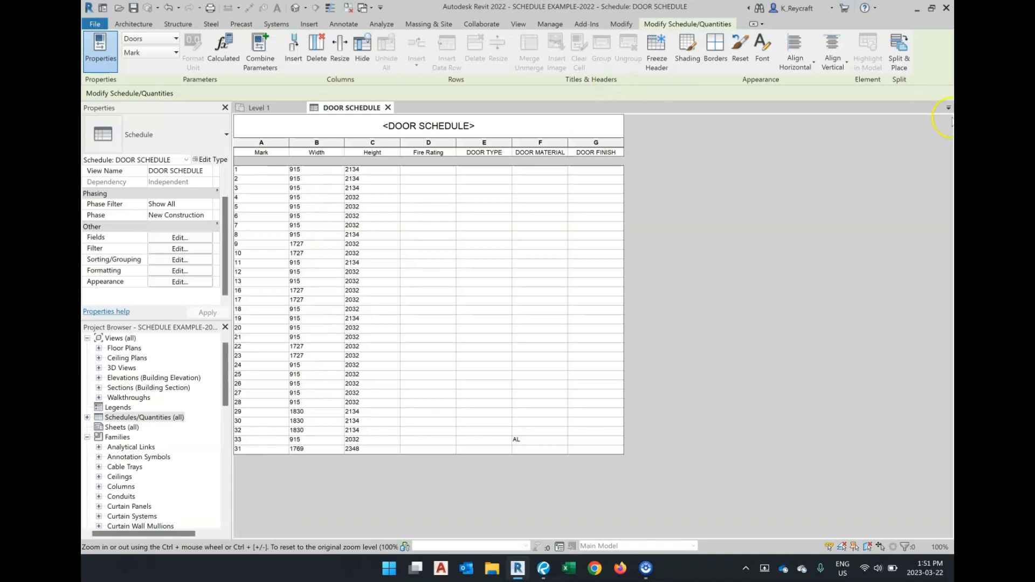
double_click(262, 153)
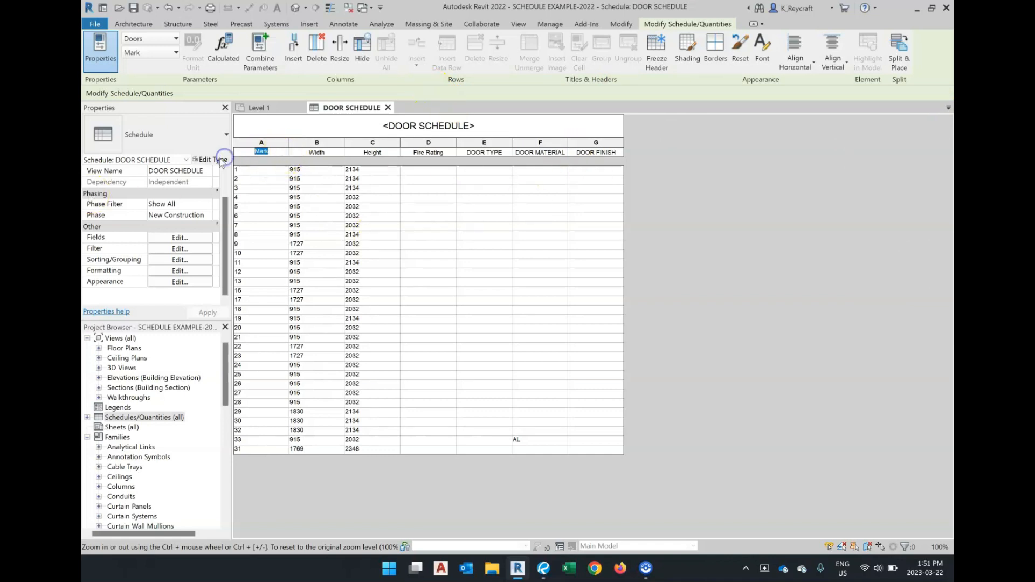
type("M")
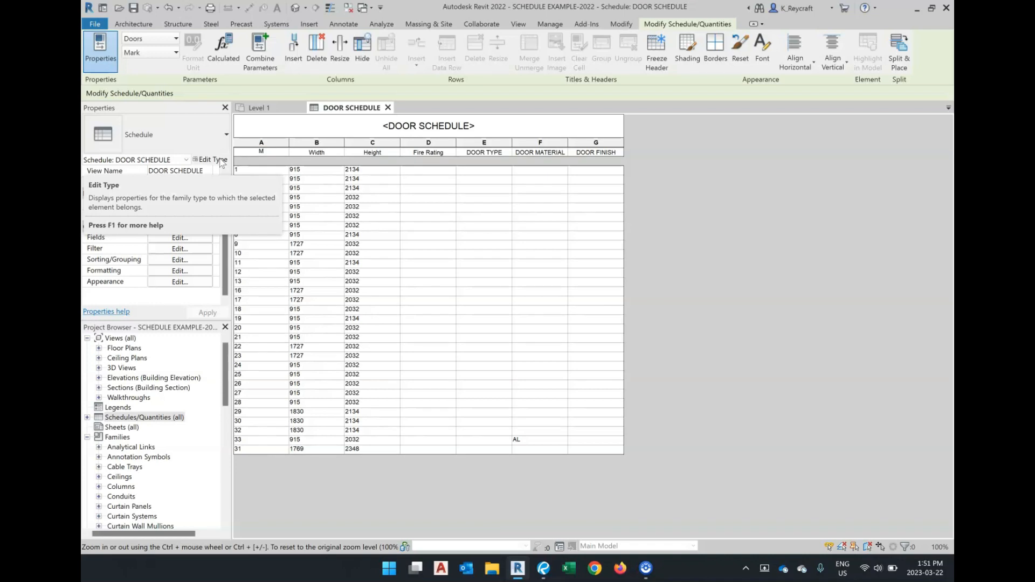
type("ARK")
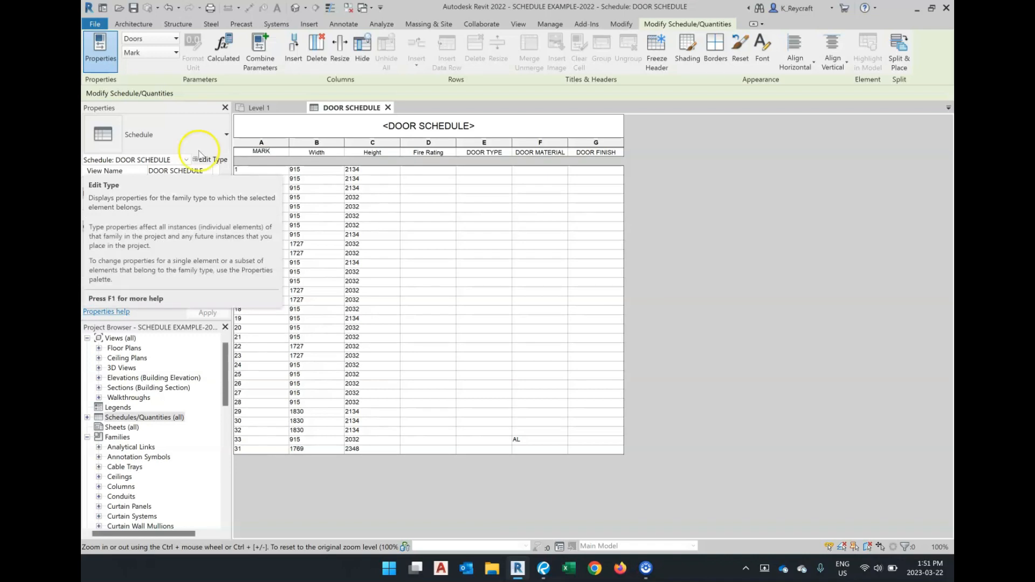
left_click(324, 153)
left_click(302, 156)
type("WIDTH")
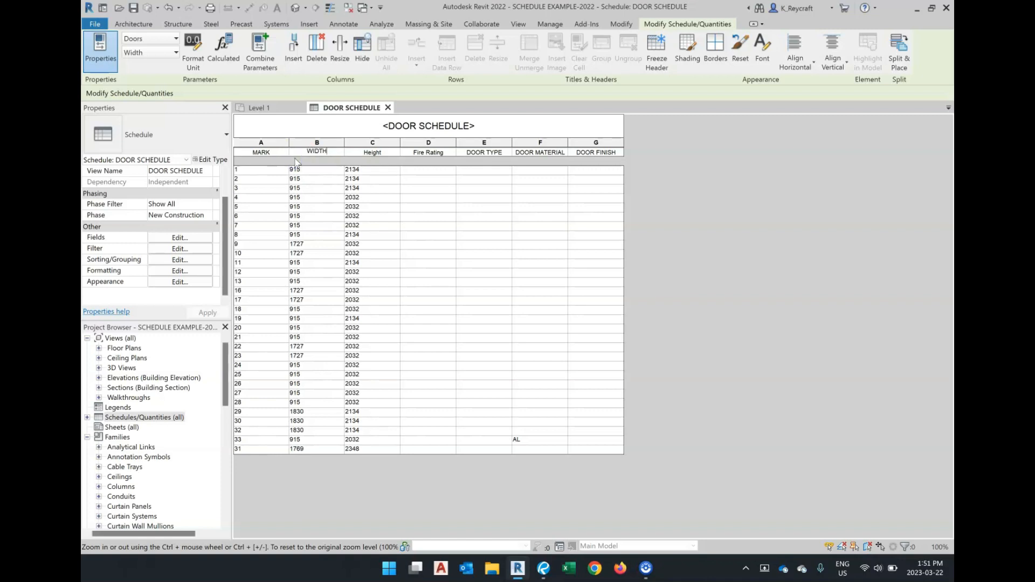
Rename the door schedule's Height and Fire Rating column headings in capitals as HEIGHT and FIRE RATING
left_click(396, 152)
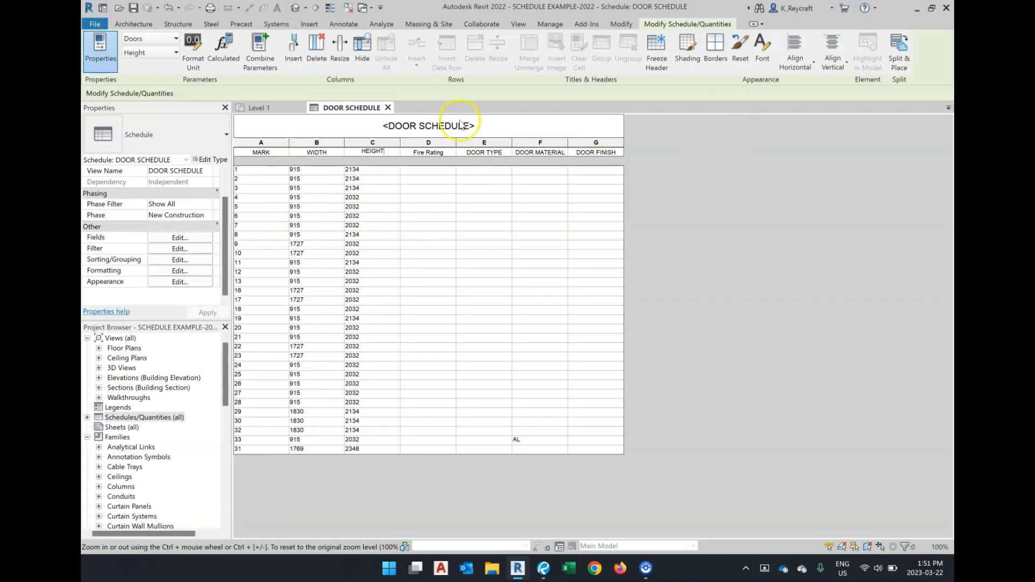
left_click(441, 153)
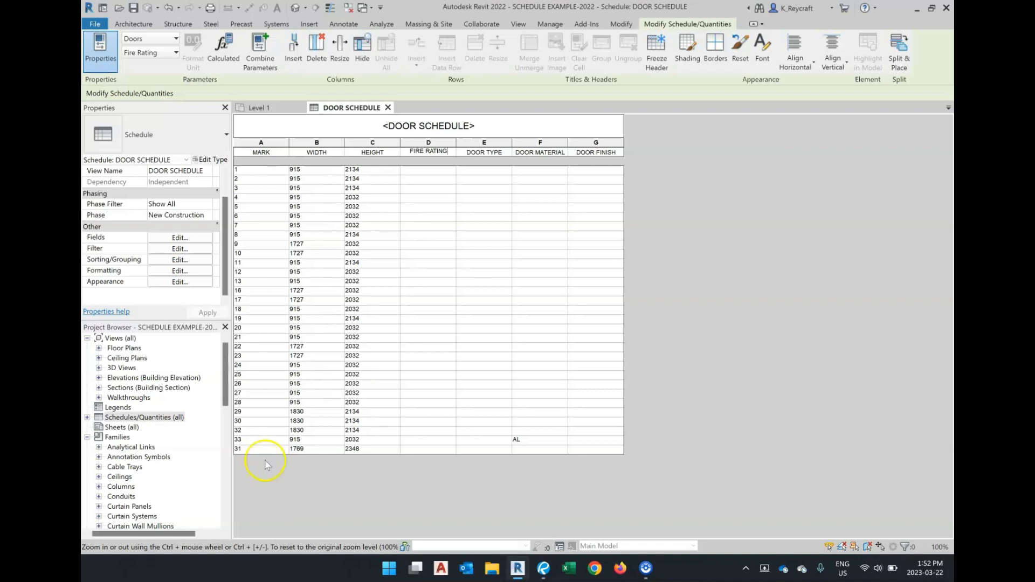
left_click(85, 113)
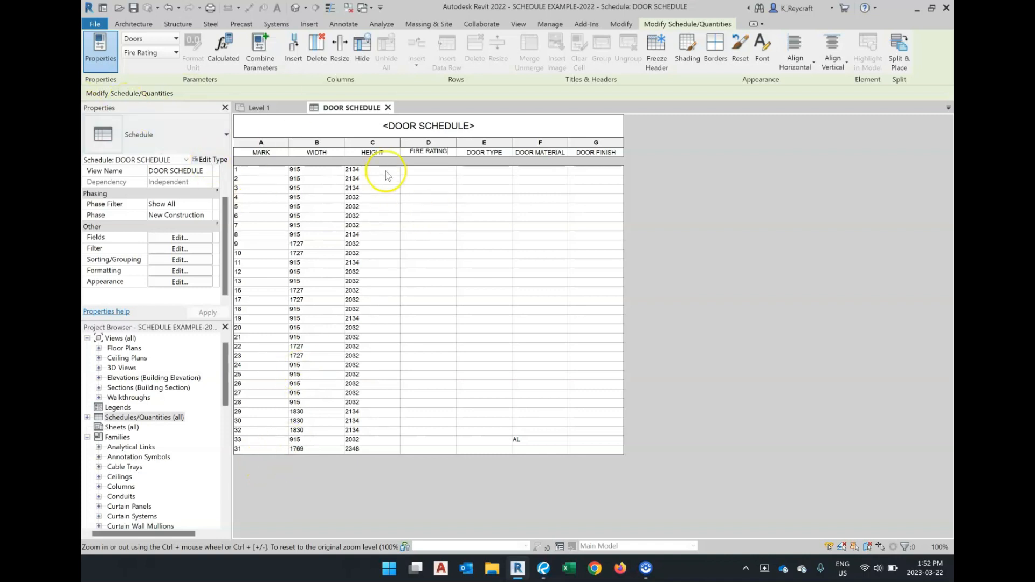
Sort the door schedule by Mark in ascending order and apply the sorting
left_click(262, 144)
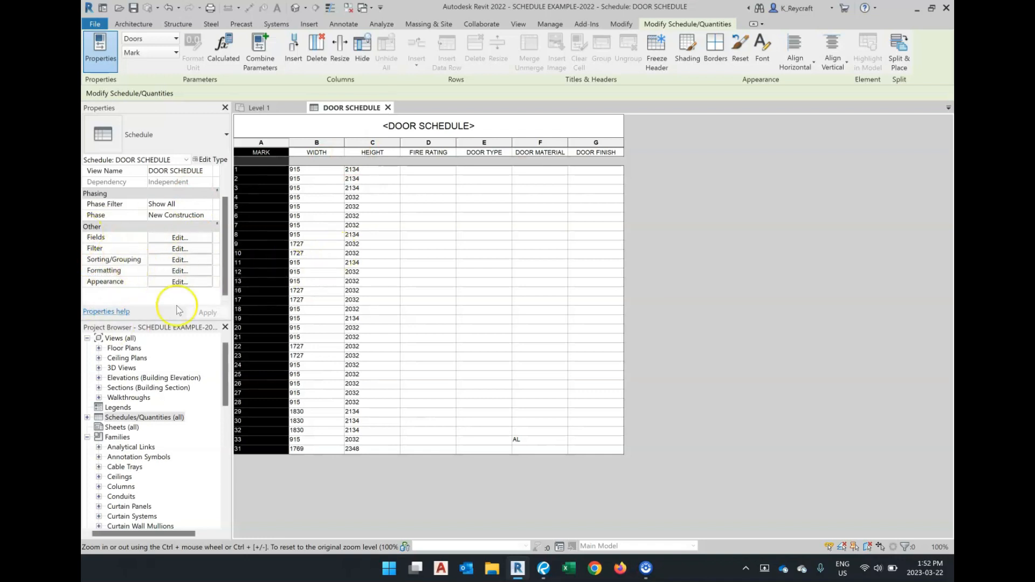
left_click(179, 260)
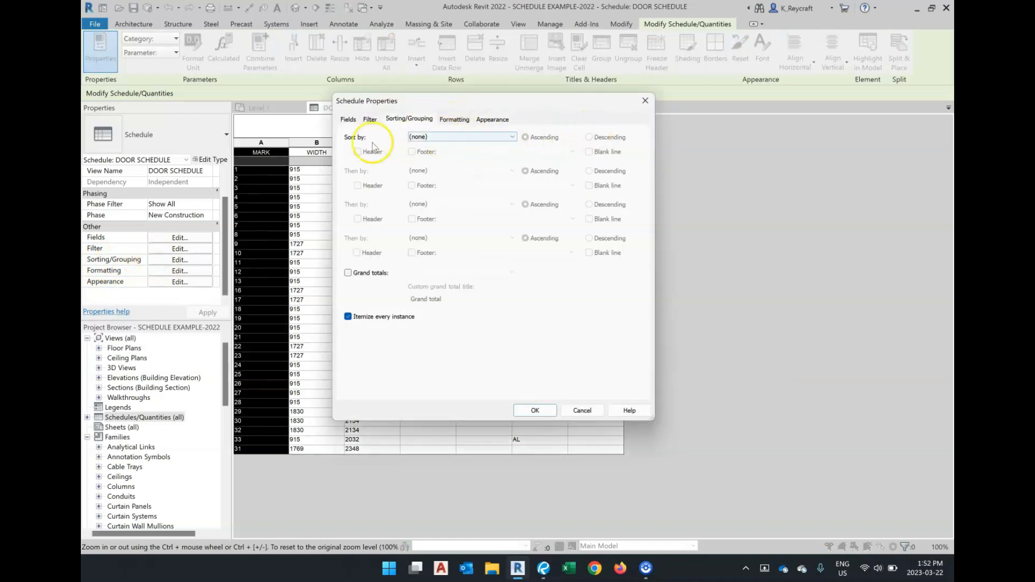
left_click(475, 135)
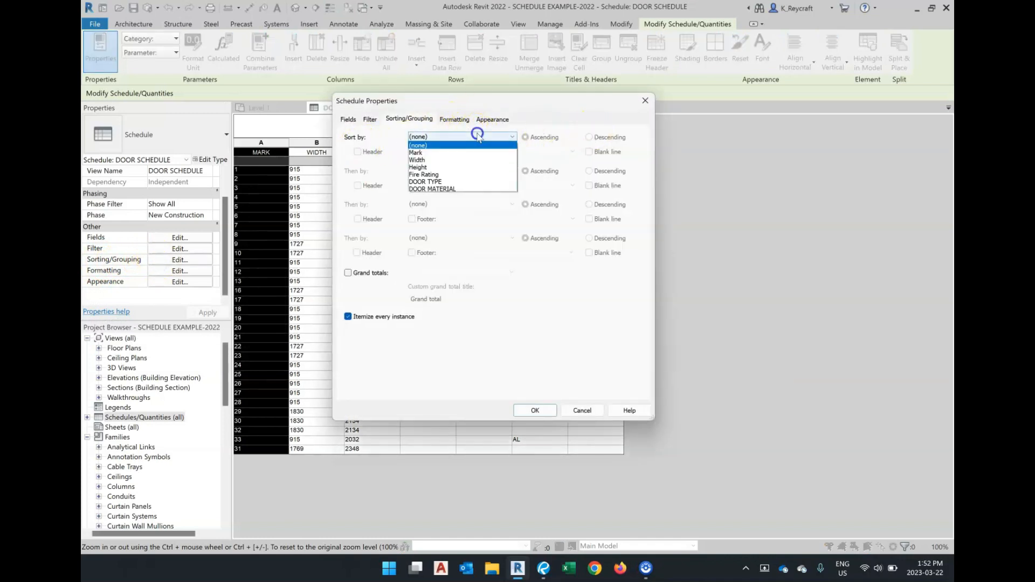
left_click(451, 152)
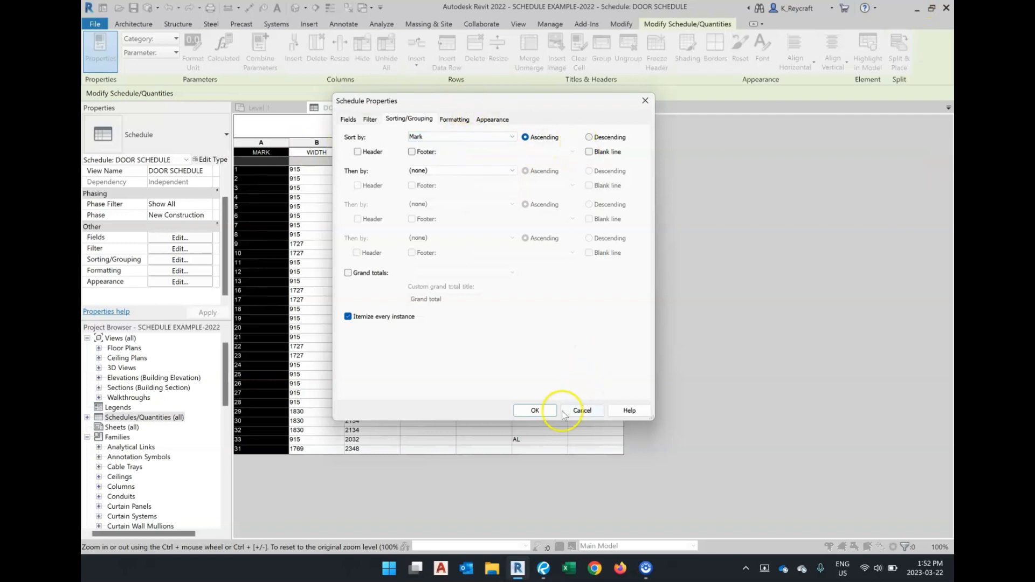
left_click(544, 412)
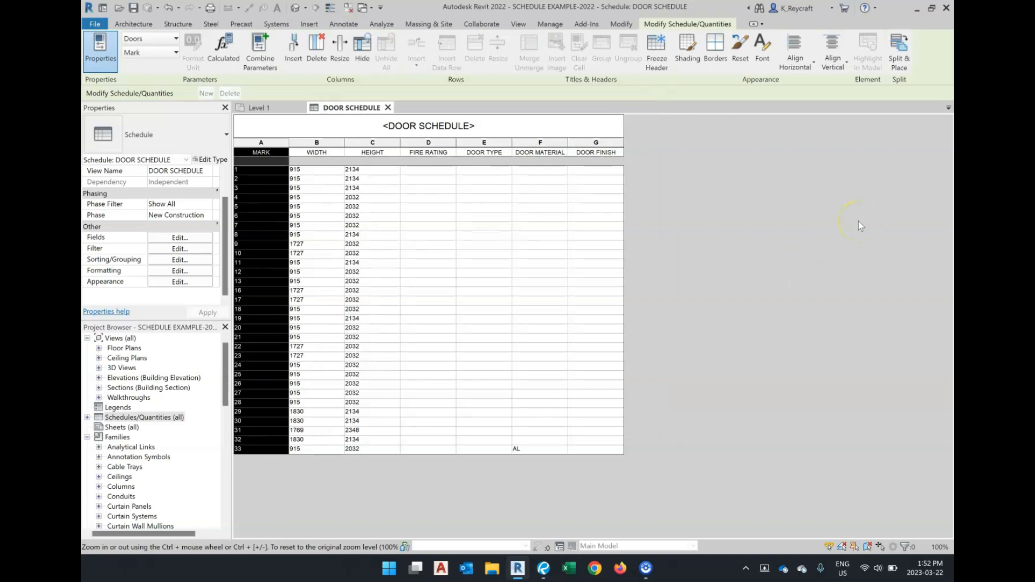
left_click(247, 322)
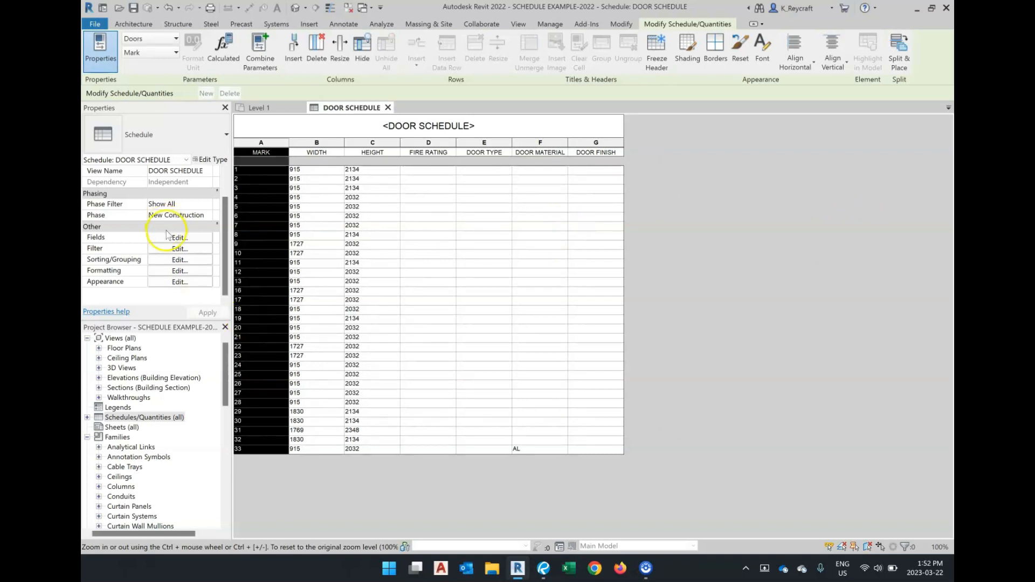
Review the formatting of the door type, material and finish fields, and set the Mark field's alignment to Center
left_click(185, 274)
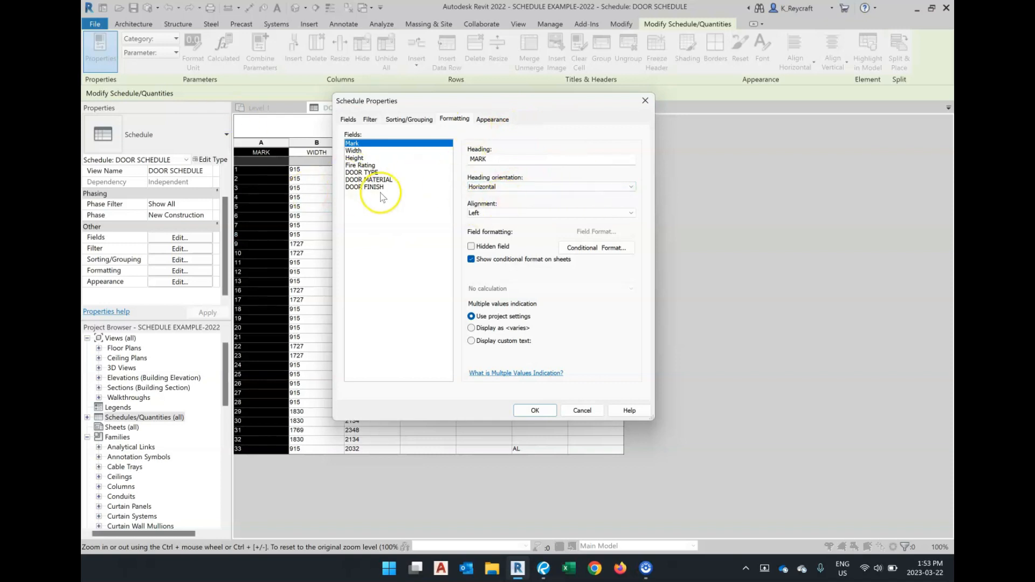
left_click(376, 172)
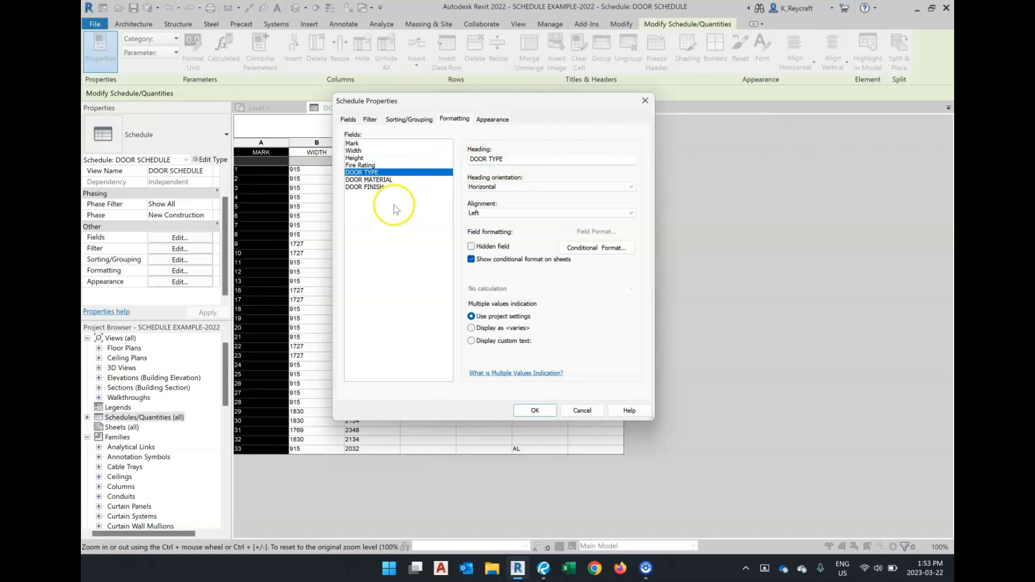
left_click(384, 180)
left_click(380, 188)
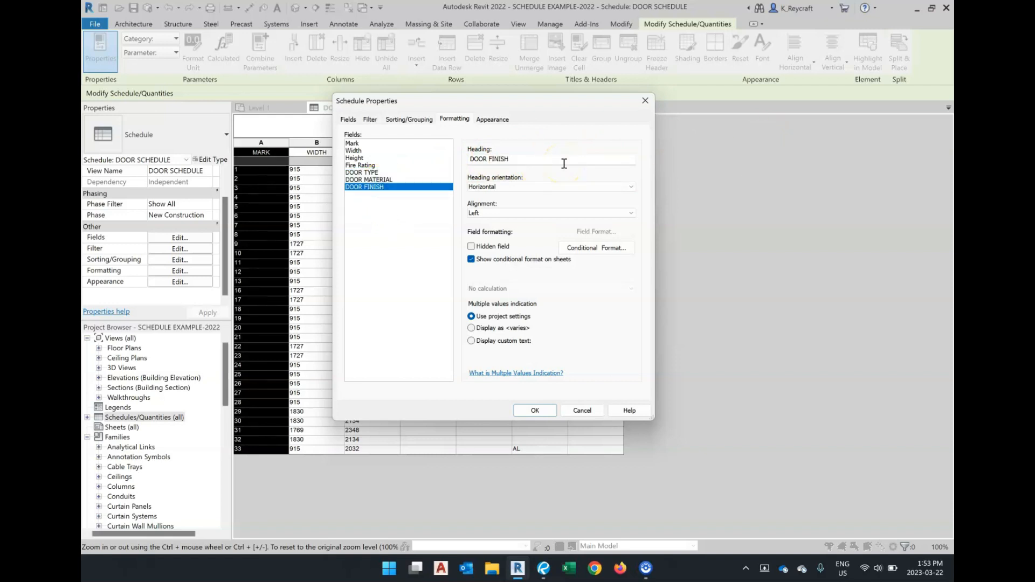
left_click(356, 143)
left_click(518, 212)
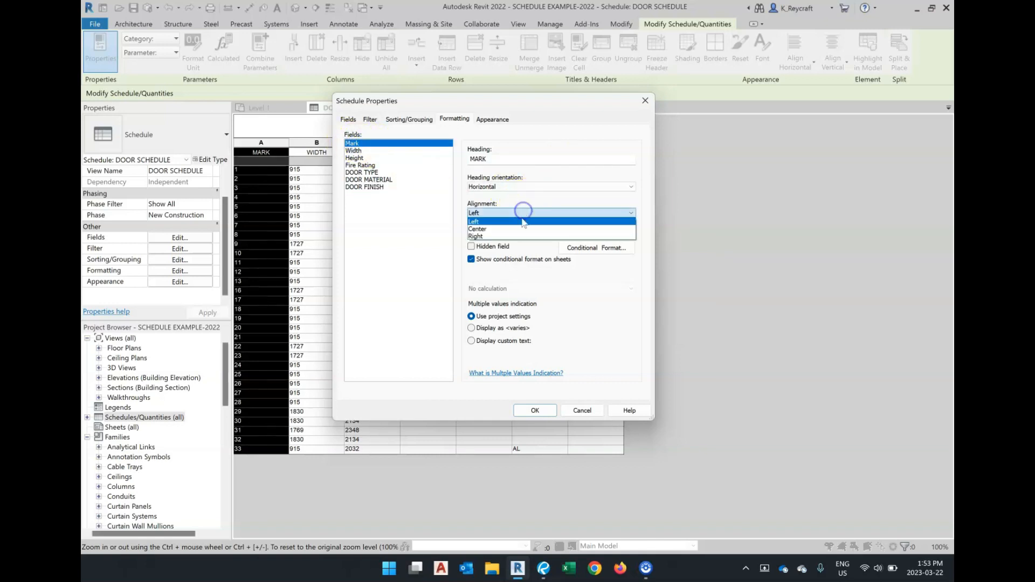
left_click(531, 228)
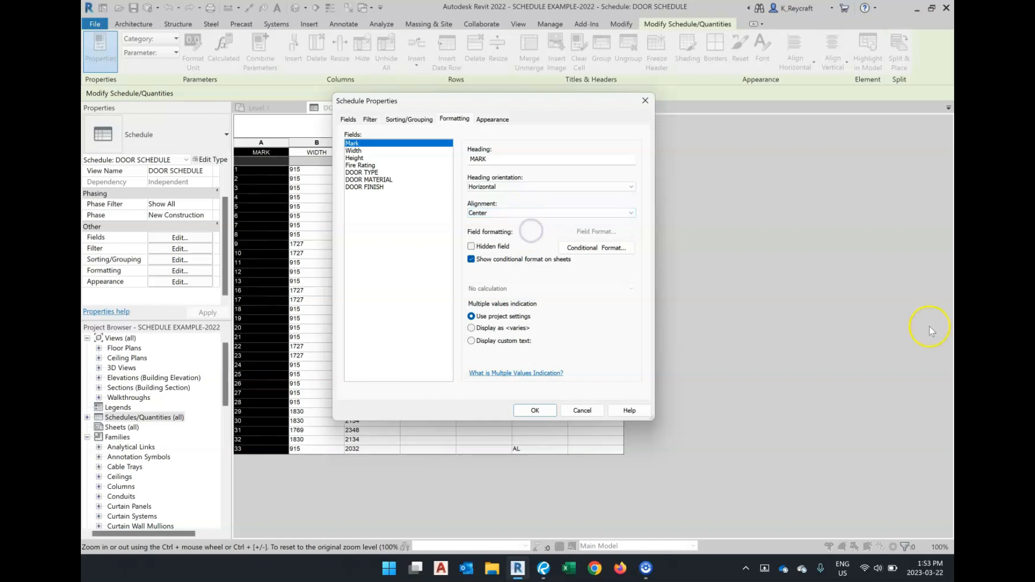
left_click(534, 410)
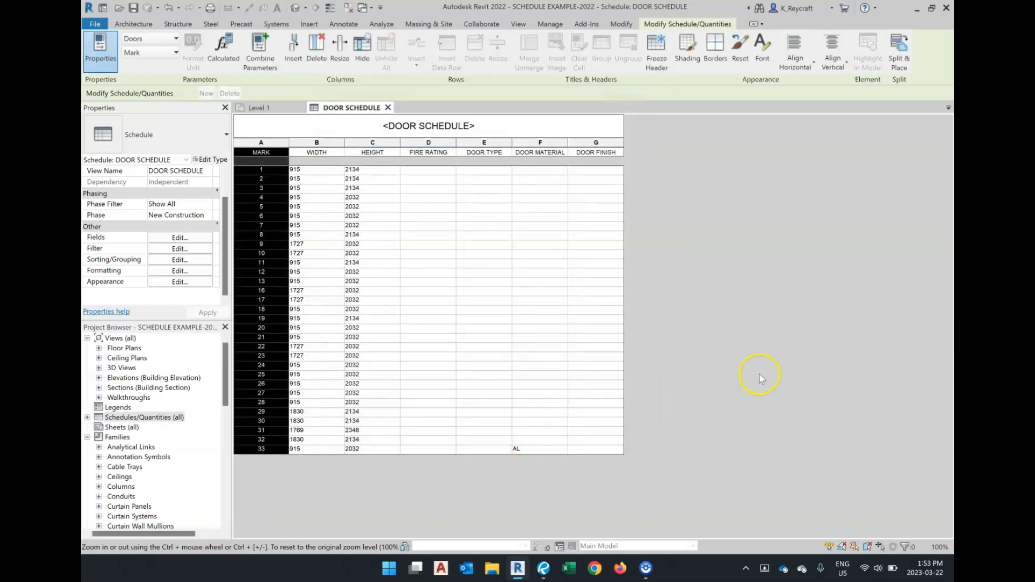